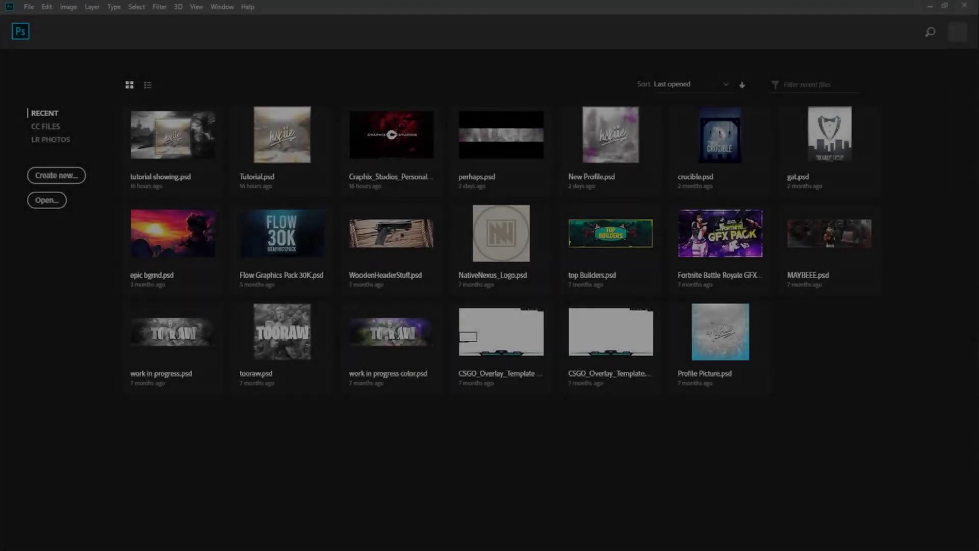
- Create a new 800 x 800 px document at 200 ppi with RGB color and transparent background contents
click(29, 7)
click(50, 20)
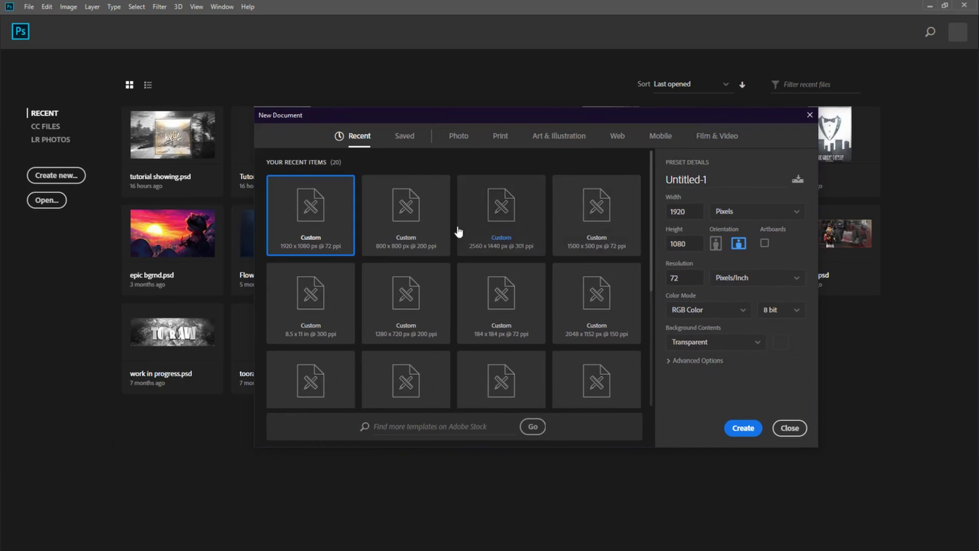
click(428, 226)
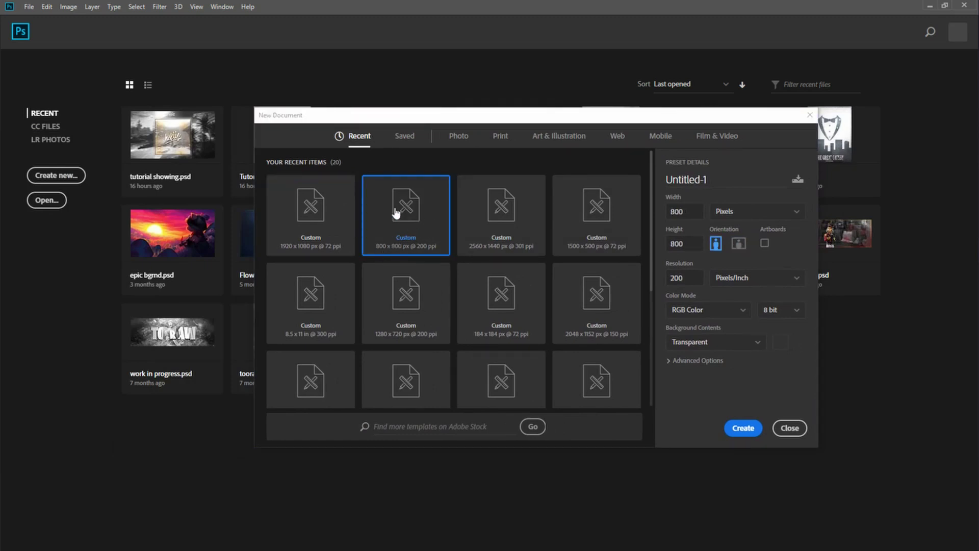
click(744, 428)
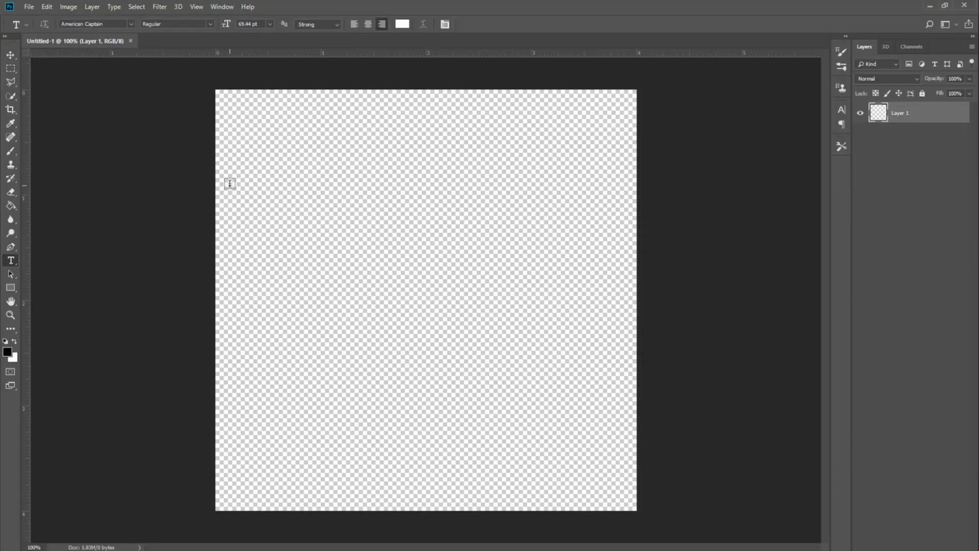
- Draw a white-filled rectangle with no stroke, about 898 x 878 px, covering the entire canvas, and deselect its layer
click(14, 286)
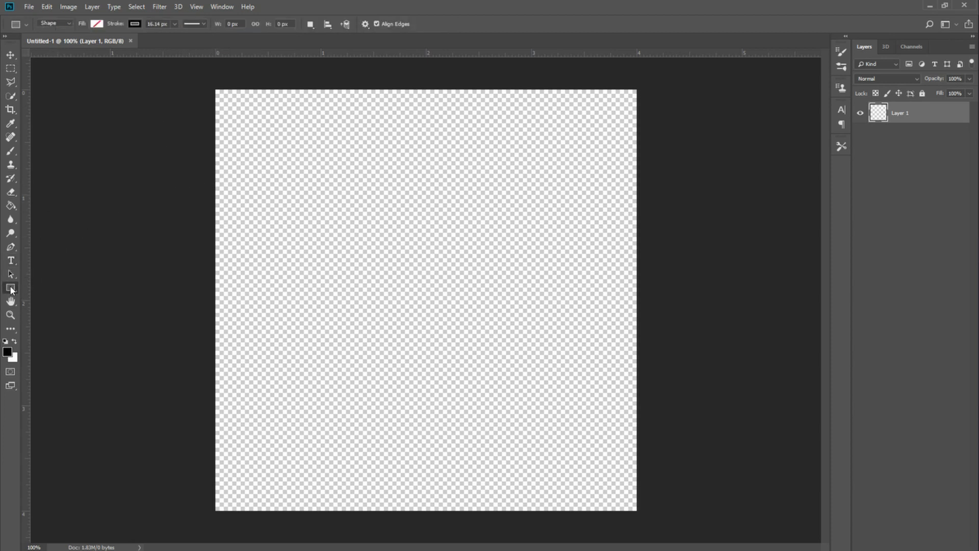
click(96, 25)
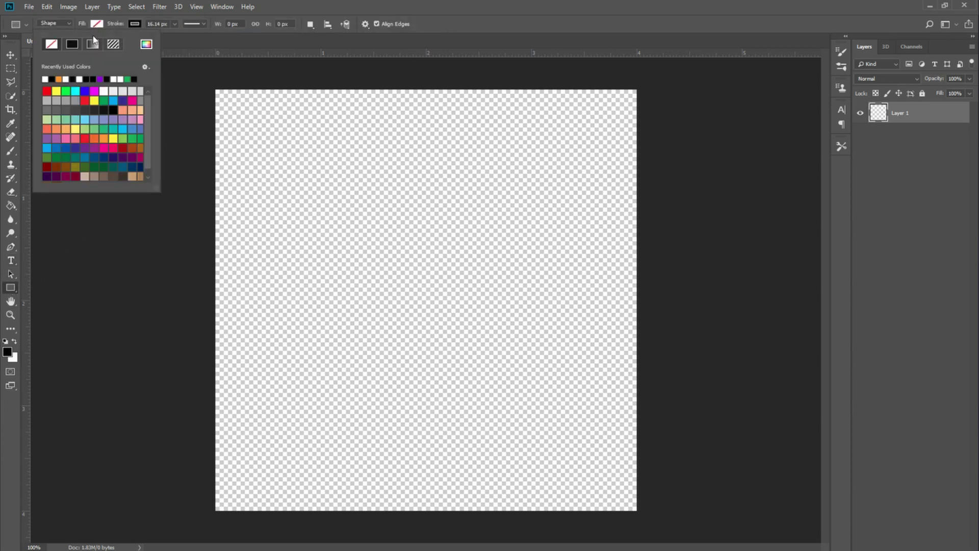
click(45, 78)
click(134, 24)
click(90, 44)
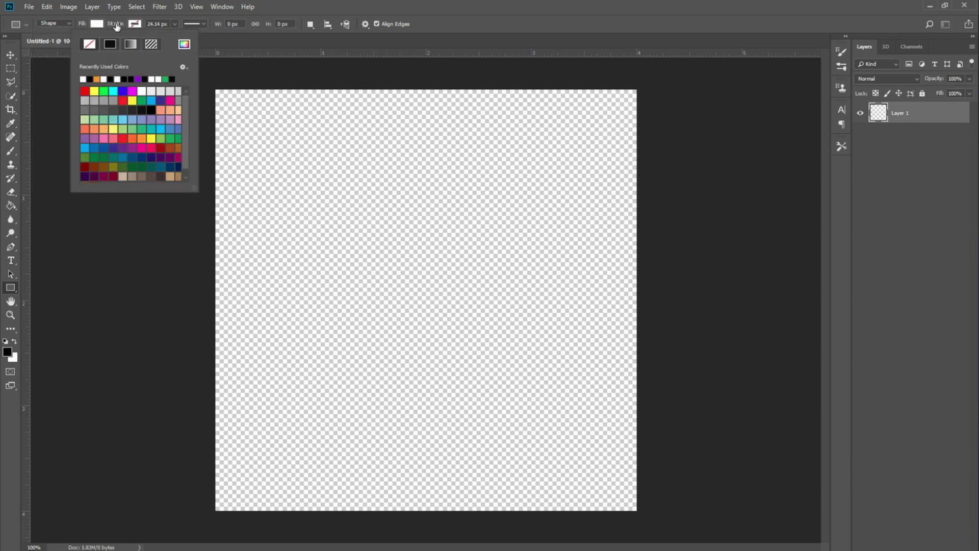
click(97, 24)
click(102, 25)
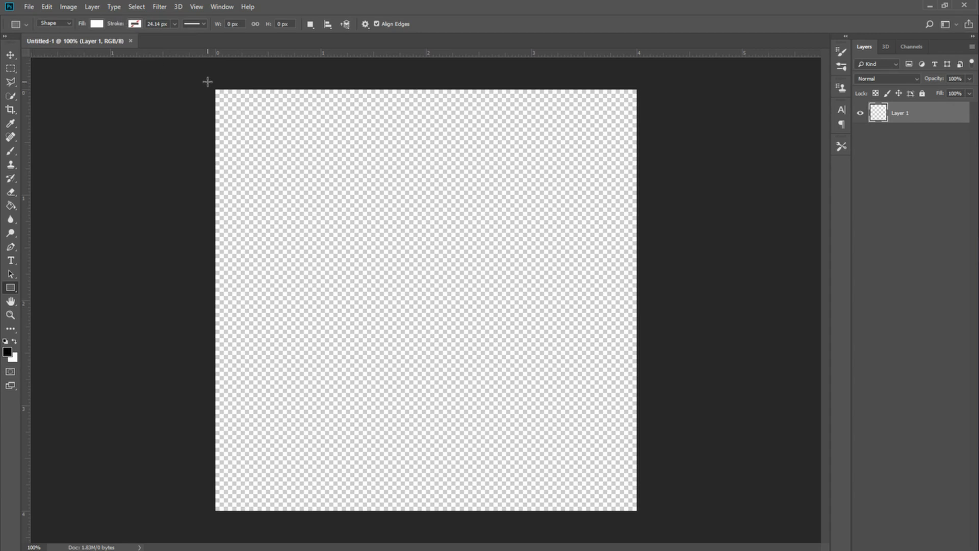
drag(199, 73, 671, 535)
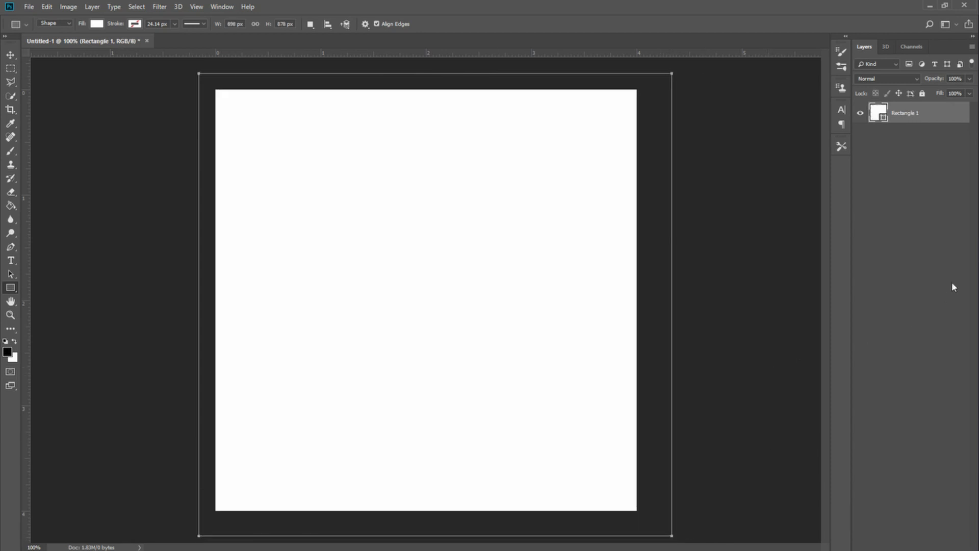
click(918, 342)
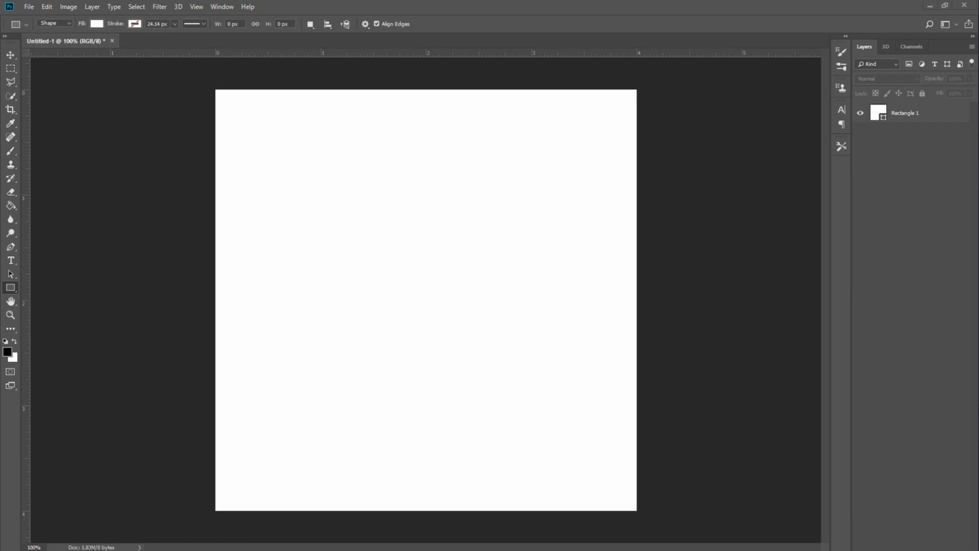
- Place the landscape image FZqI2mQ into the document and enlarge it proportionally from its center until it covers the canvas
drag(228, 216, 334, 218)
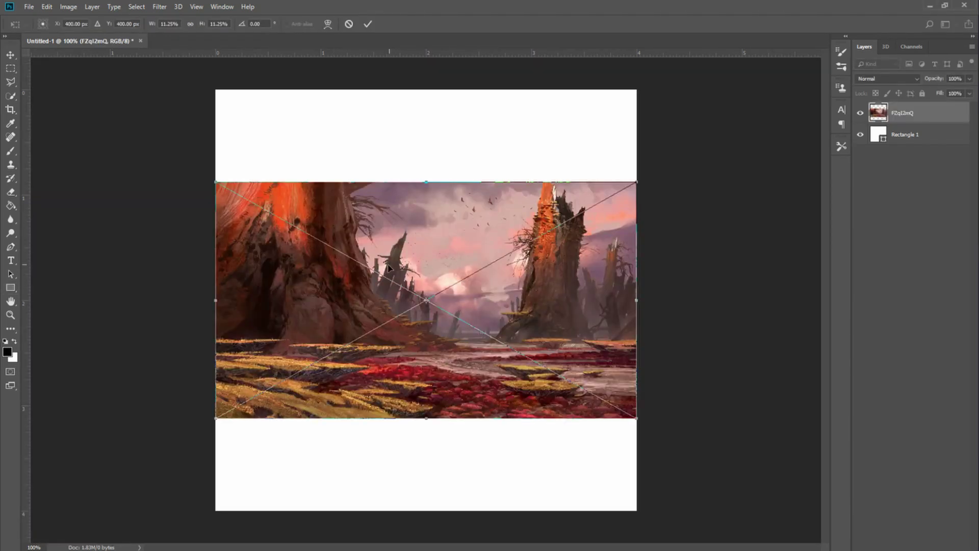
drag(638, 183, 898, 79)
key(Return)
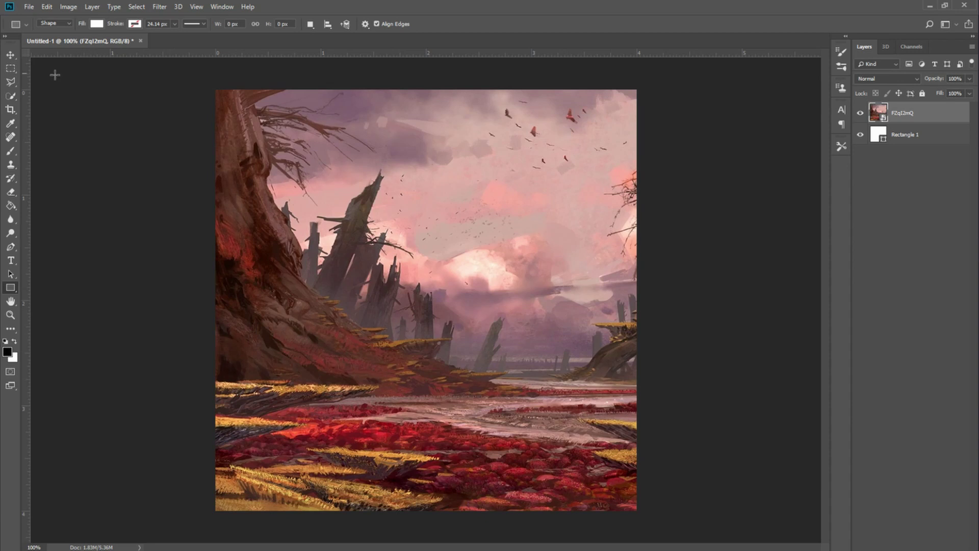
- Set the landscape image layer's blend mode to Luminosity
click(10, 55)
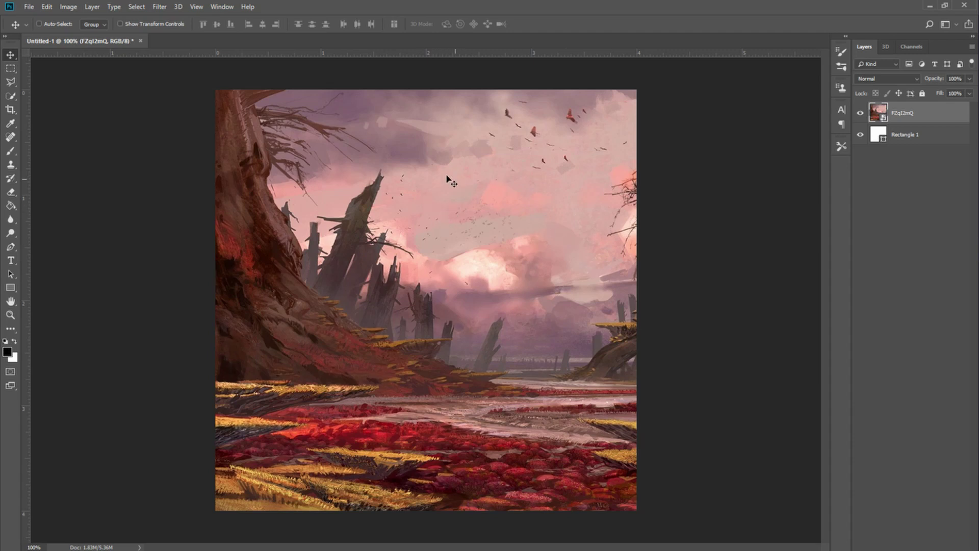
click(877, 77)
click(883, 77)
key(space)
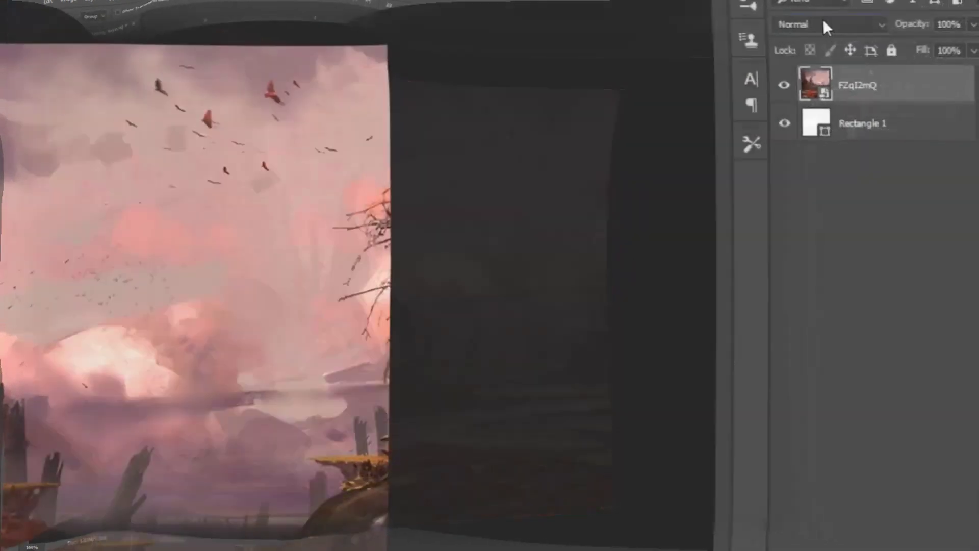
click(884, 77)
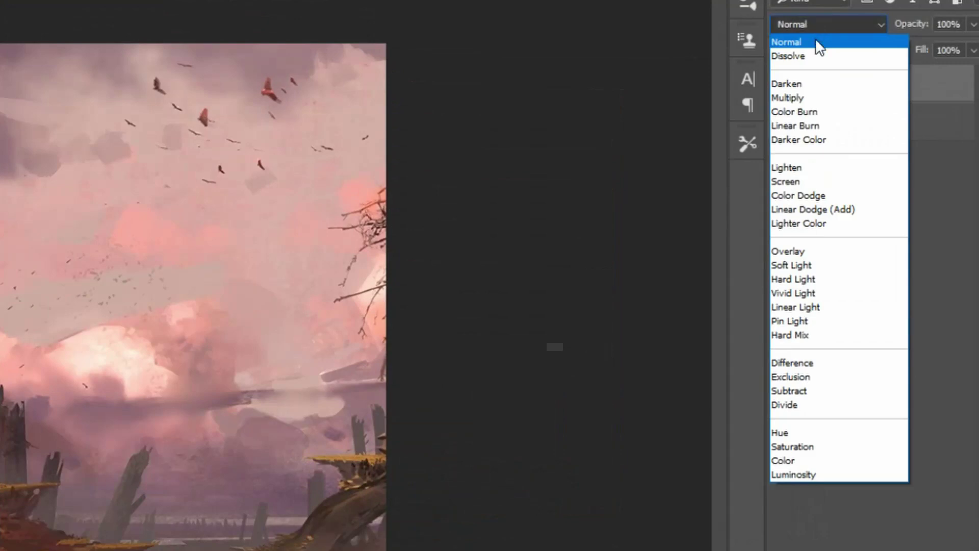
click(816, 475)
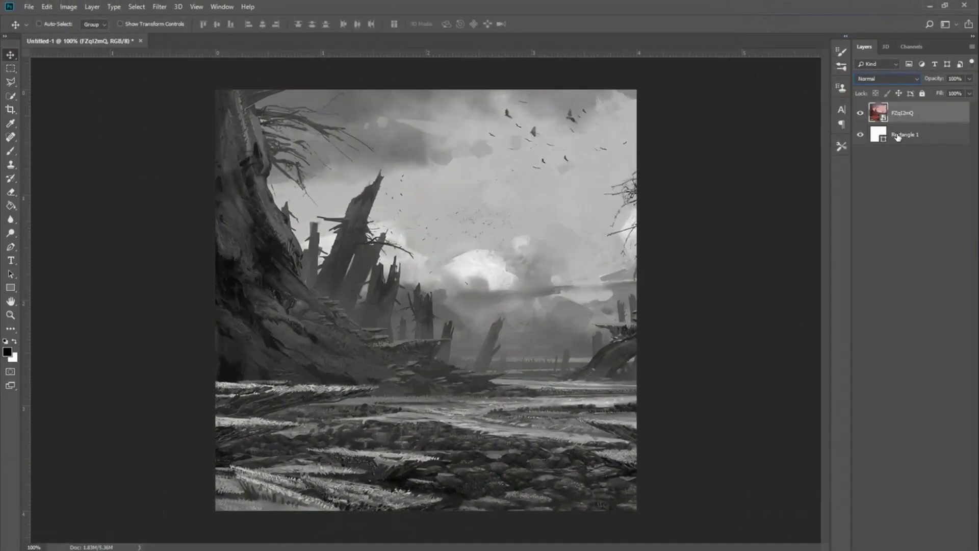
- Hide and show the white rectangle layer to compare the landscape image with and without it
click(903, 134)
click(860, 135)
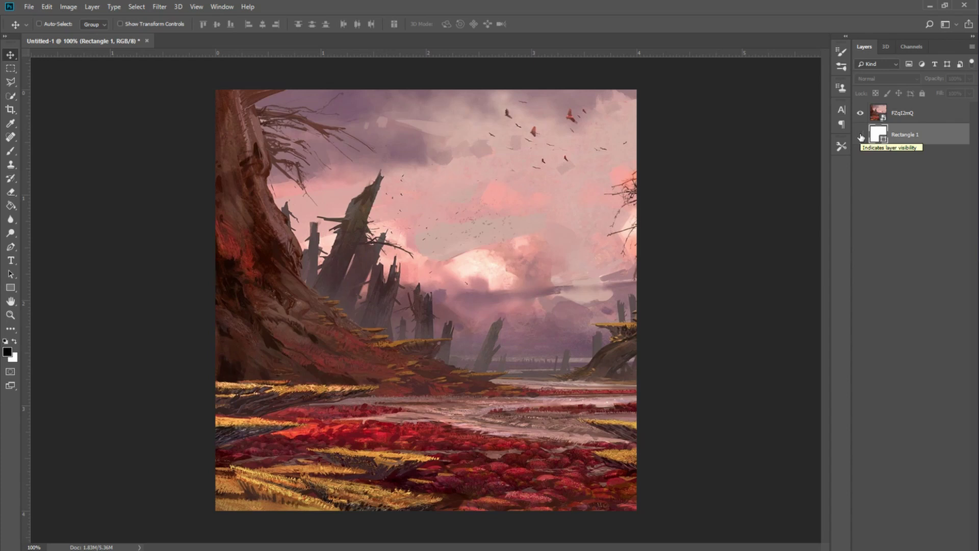
click(860, 135)
click(918, 113)
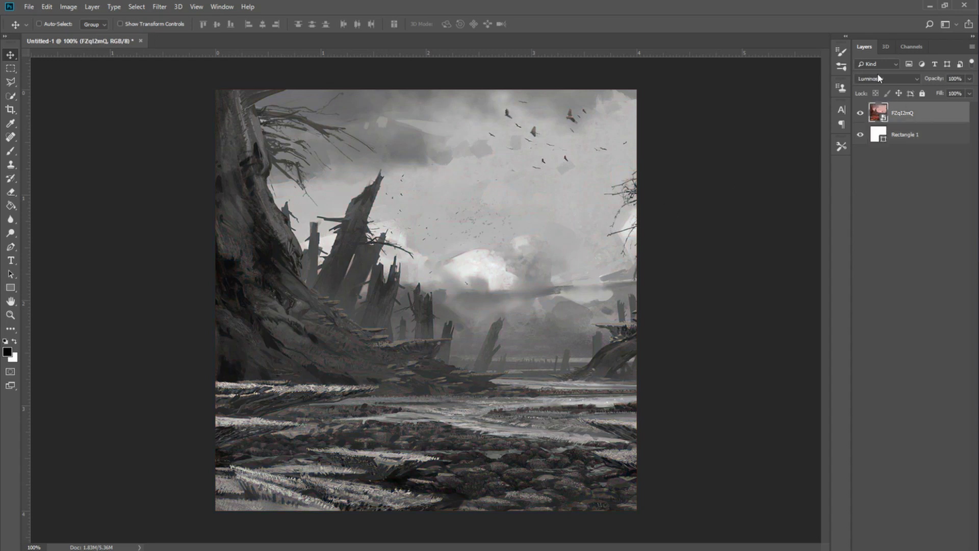
- Add a new blank layer above the landscape image layer
click(878, 77)
click(879, 77)
key(ctrl+shift+alt+n)
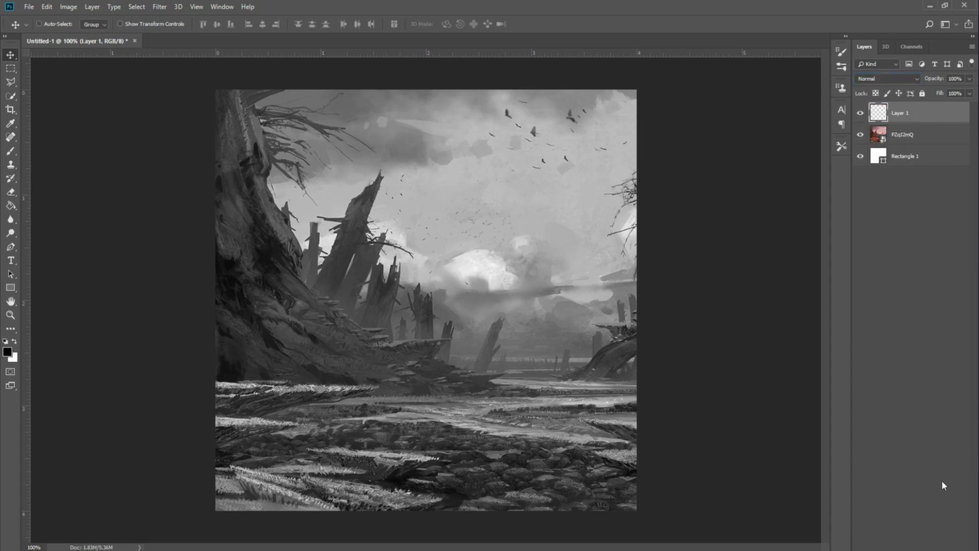
- Apply a Gaussian Blur with a radius of 5.2 pixels to the landscape image layer
click(917, 137)
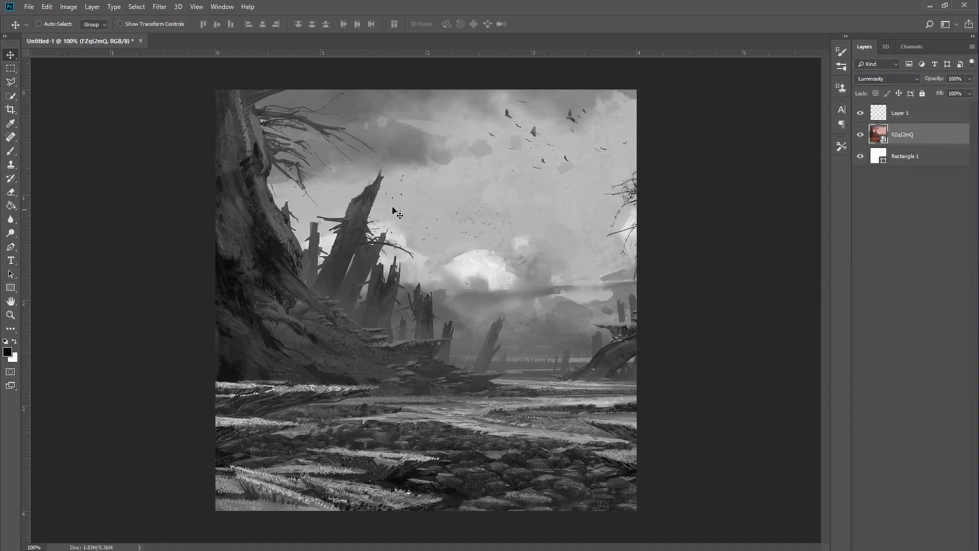
click(158, 8)
mouse_move(167, 125)
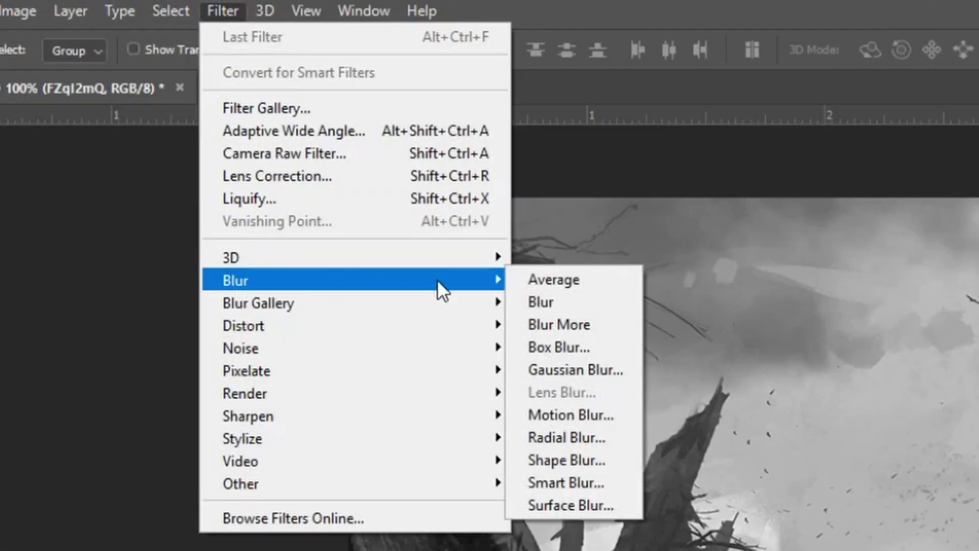
click(578, 366)
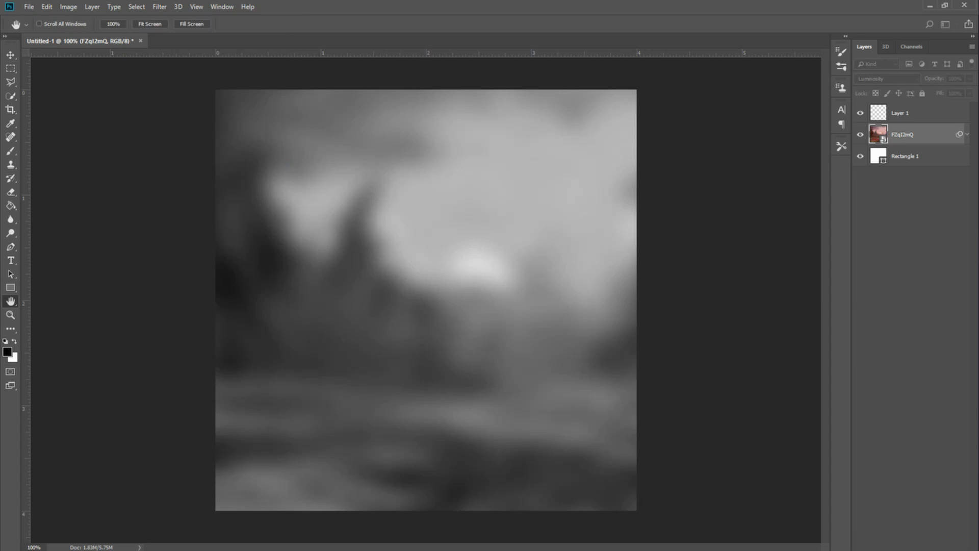
drag(472, 191, 713, 190)
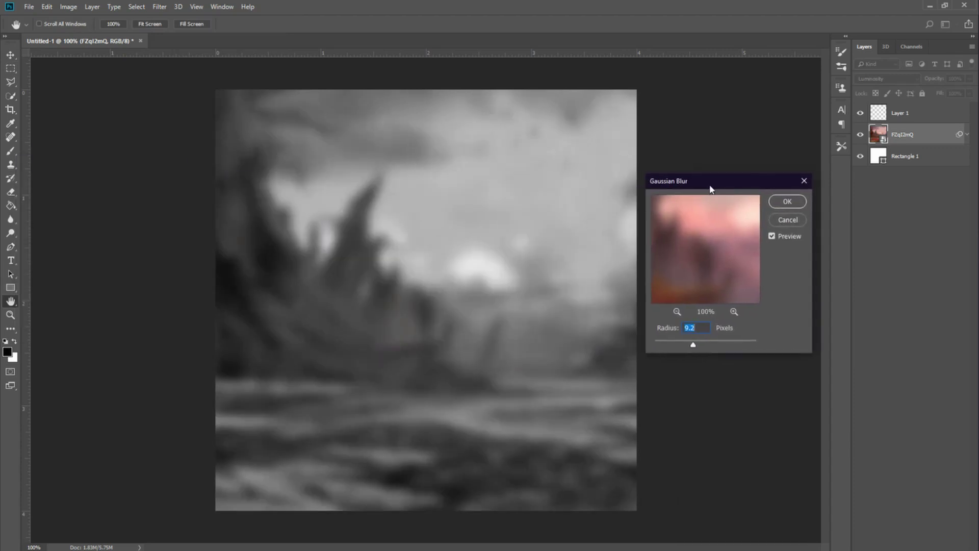
drag(694, 348, 684, 346)
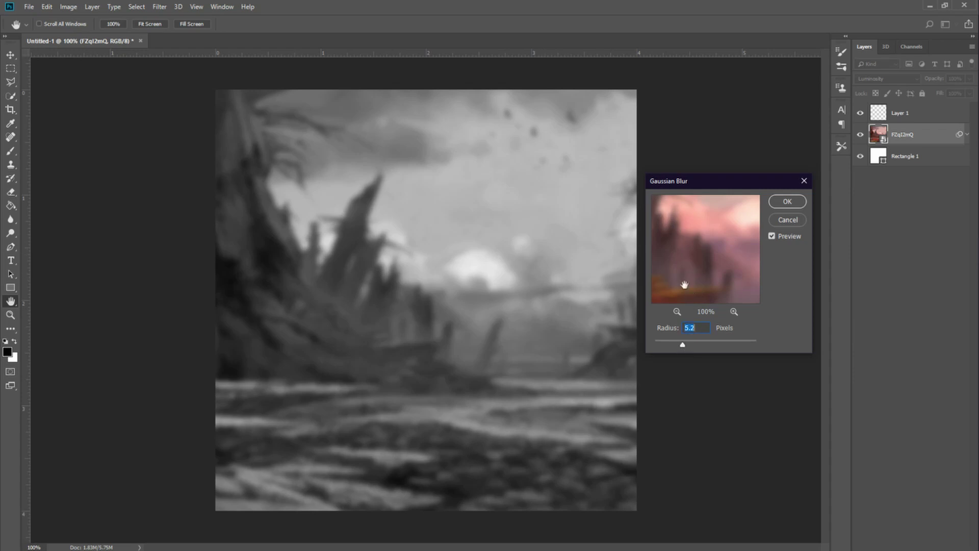
click(790, 202)
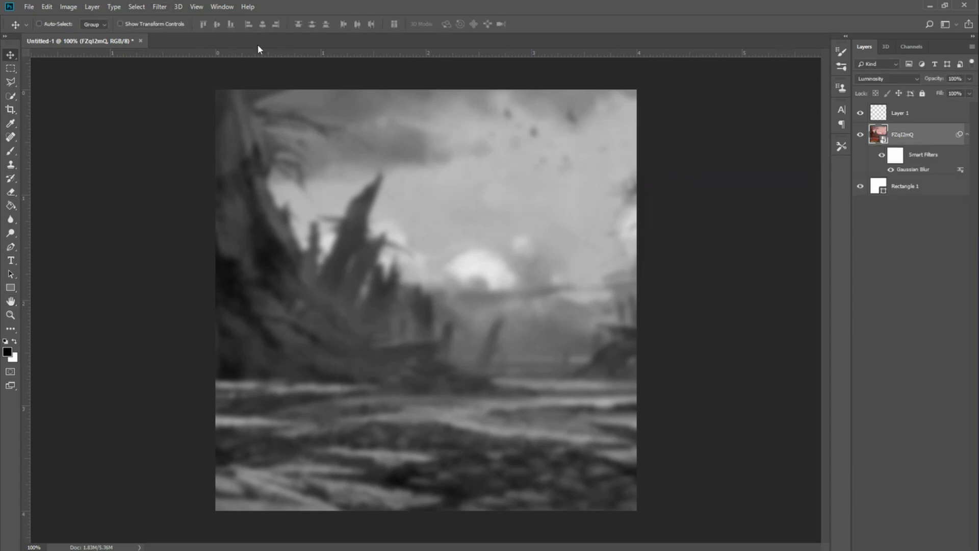
- Apply a Motion Blur with an angle of 0° and a distance of 30 pixels to the landscape image layer
click(159, 7)
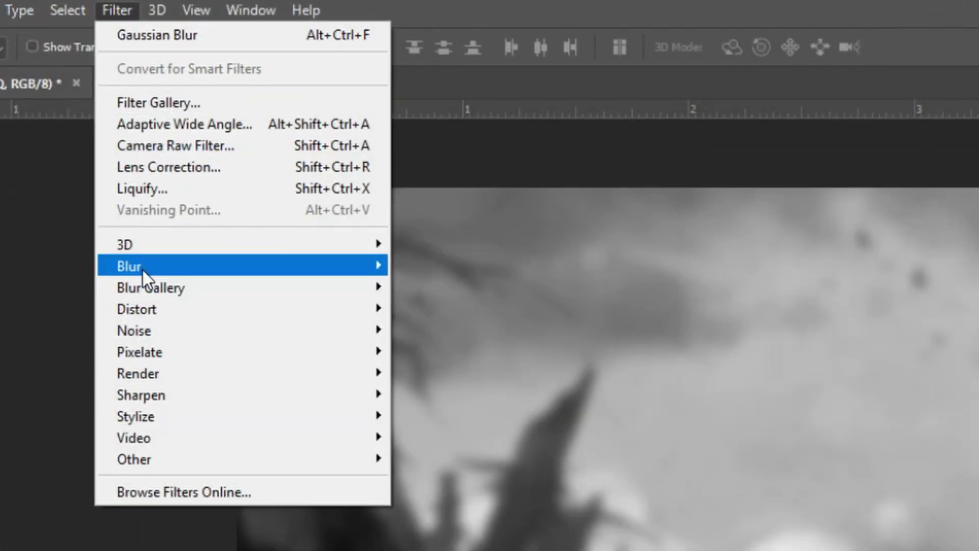
mouse_move(223, 132)
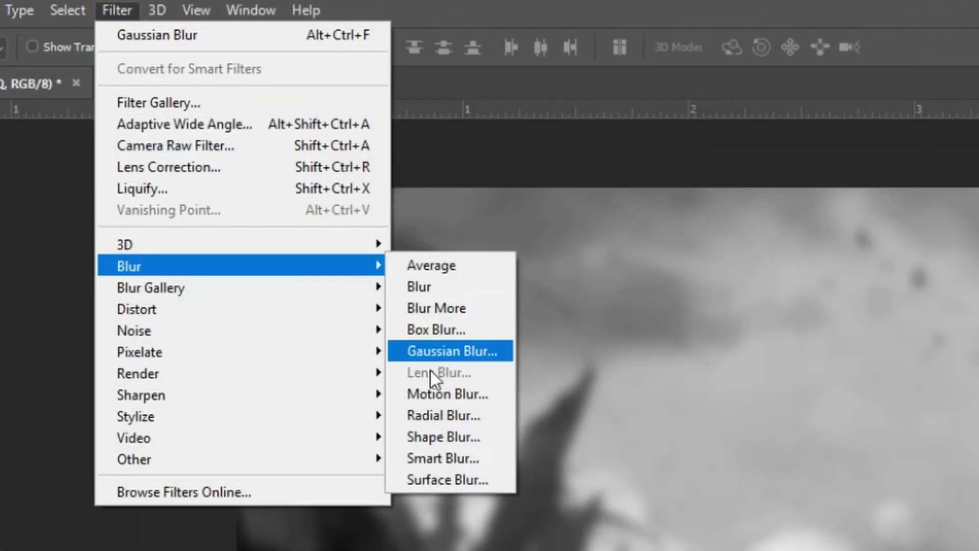
click(437, 395)
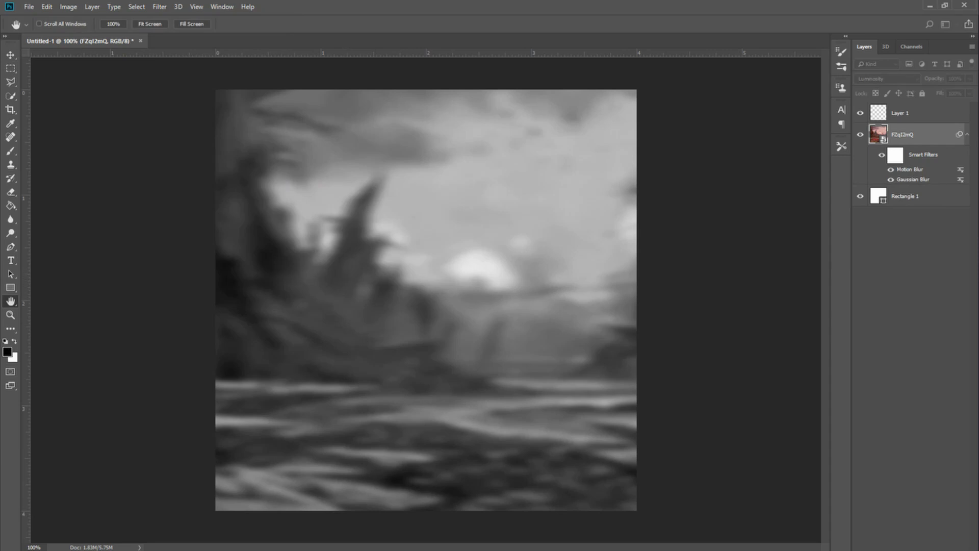
drag(578, 227, 733, 213)
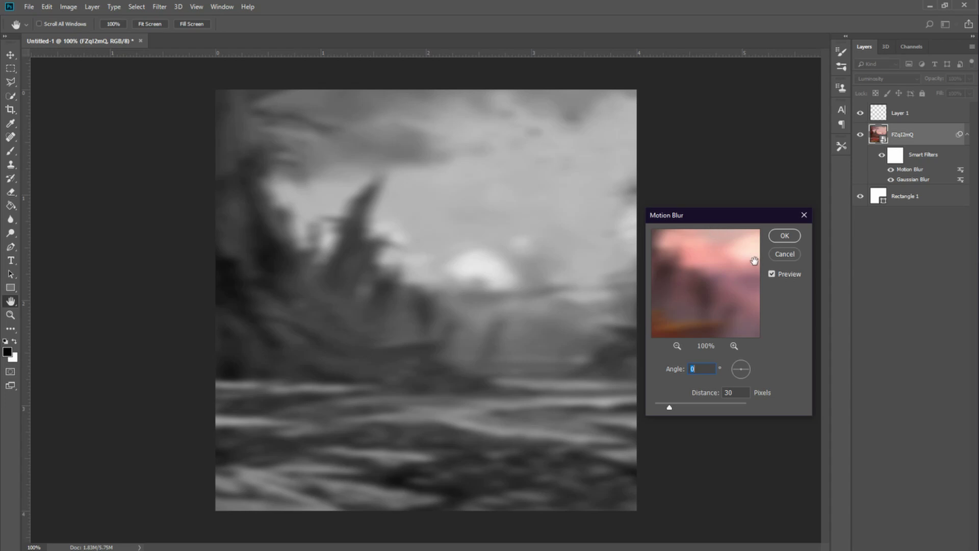
click(785, 237)
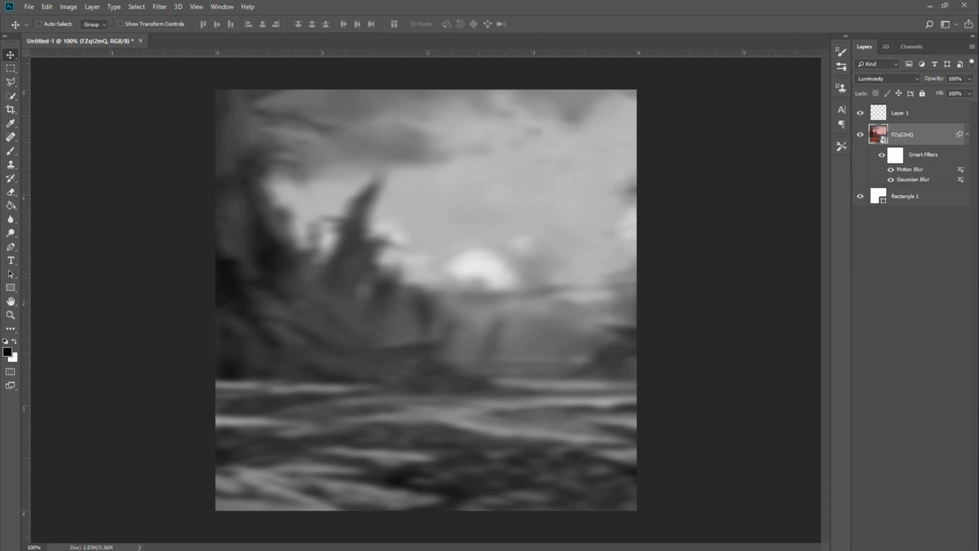
- Place the marble_texture4665 image above the landscape layer and scale it to about 73% so it covers the canvas
drag(376, 265, 376, 266)
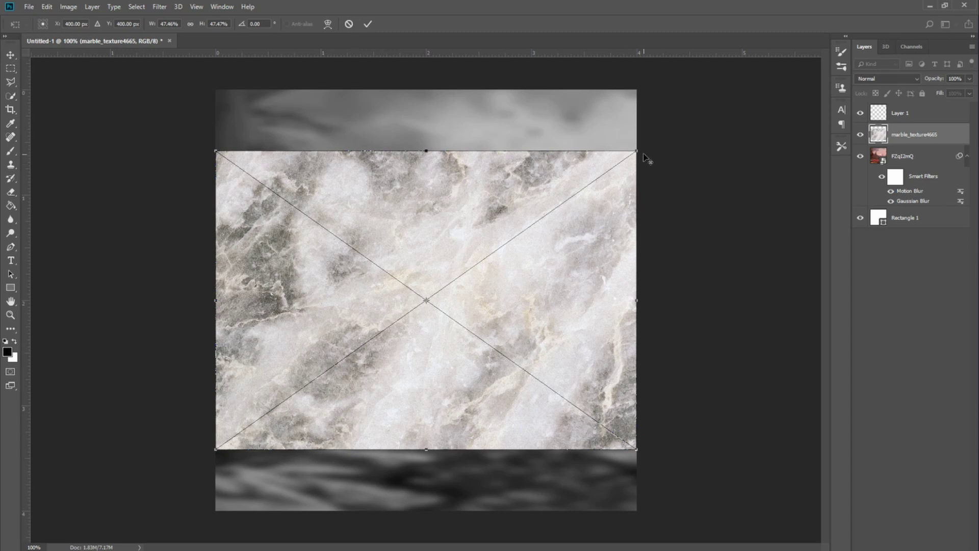
drag(640, 149, 776, 102)
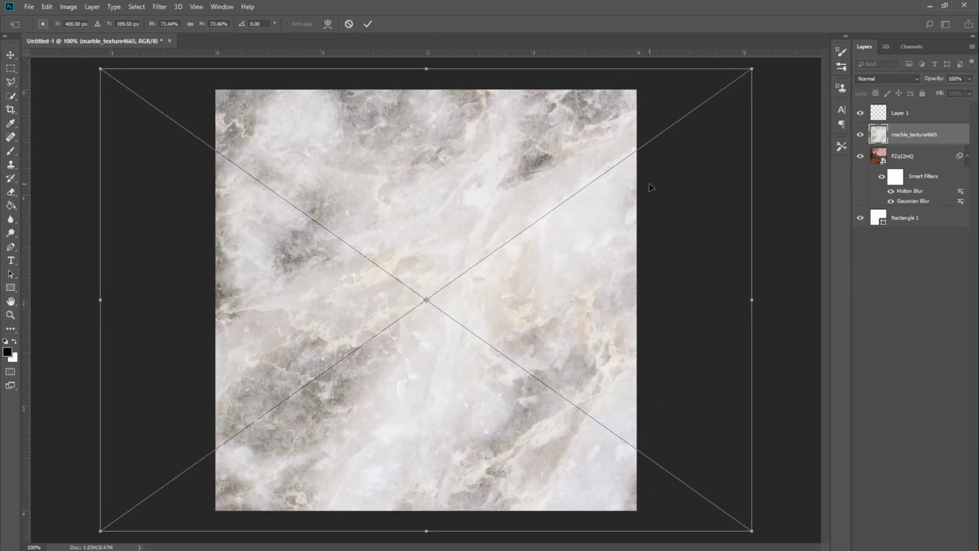
key(Return)
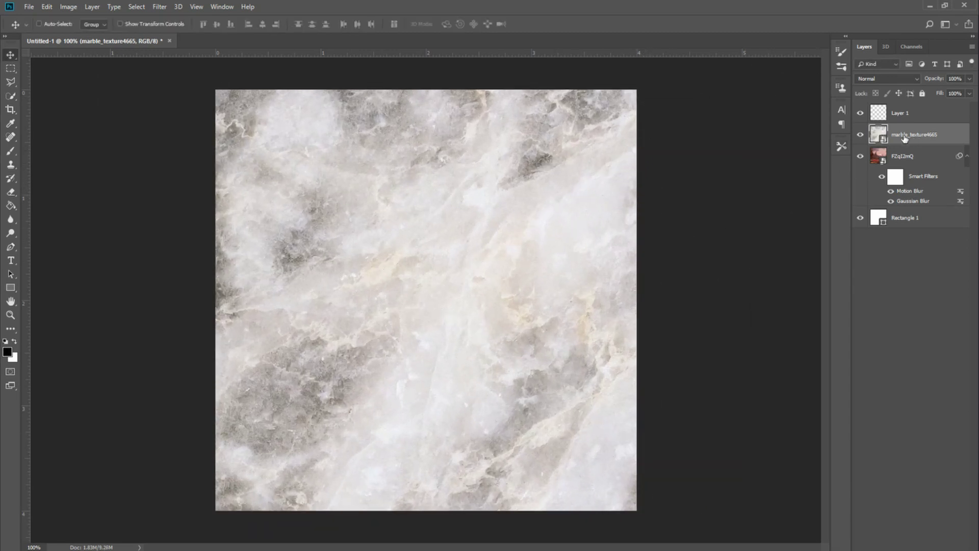
- Set the marble texture layer's blend mode to Overlay and its opacity to 45%
click(913, 156)
click(911, 136)
click(892, 79)
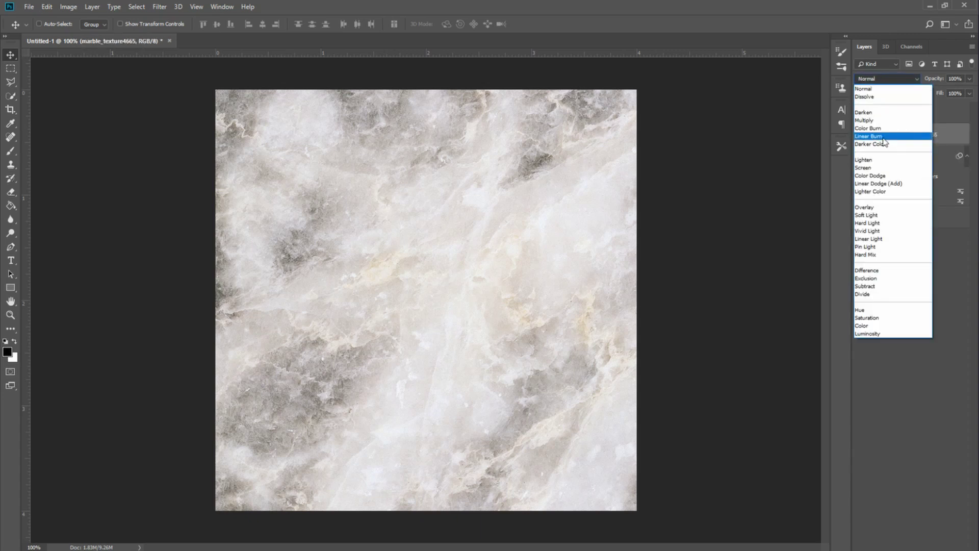
click(870, 208)
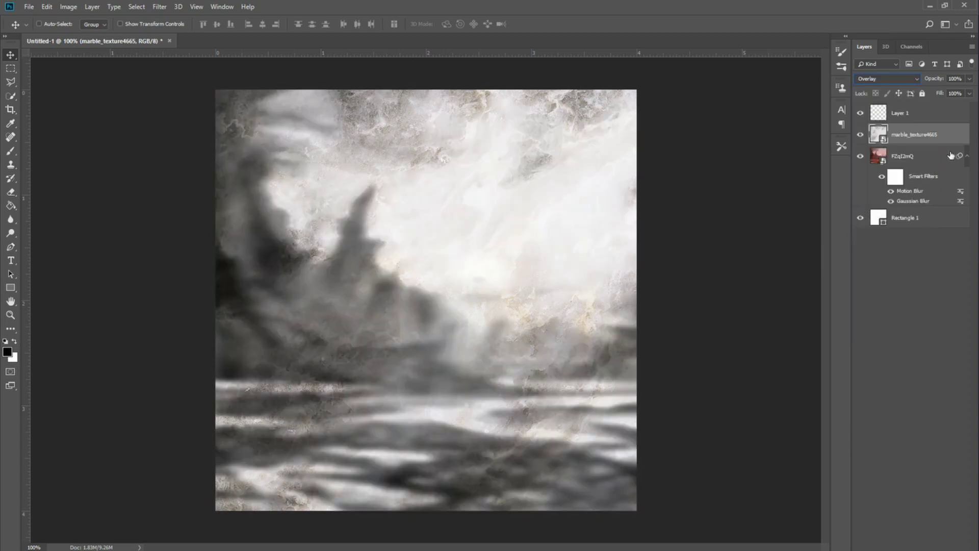
click(970, 78)
drag(970, 92, 944, 94)
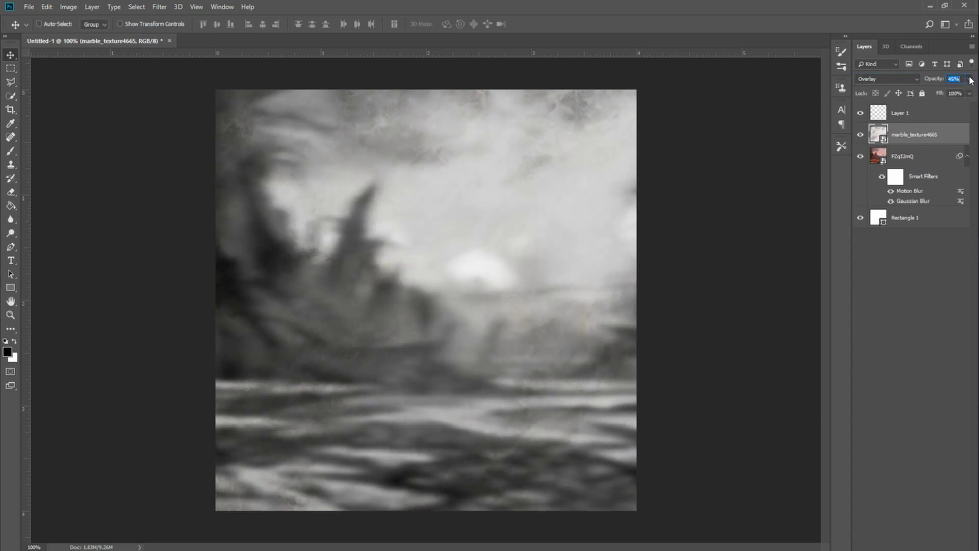
- Set the Rectangle tool to no fill and a 21.58 px black stroke, with the empty top layer selected
click(907, 286)
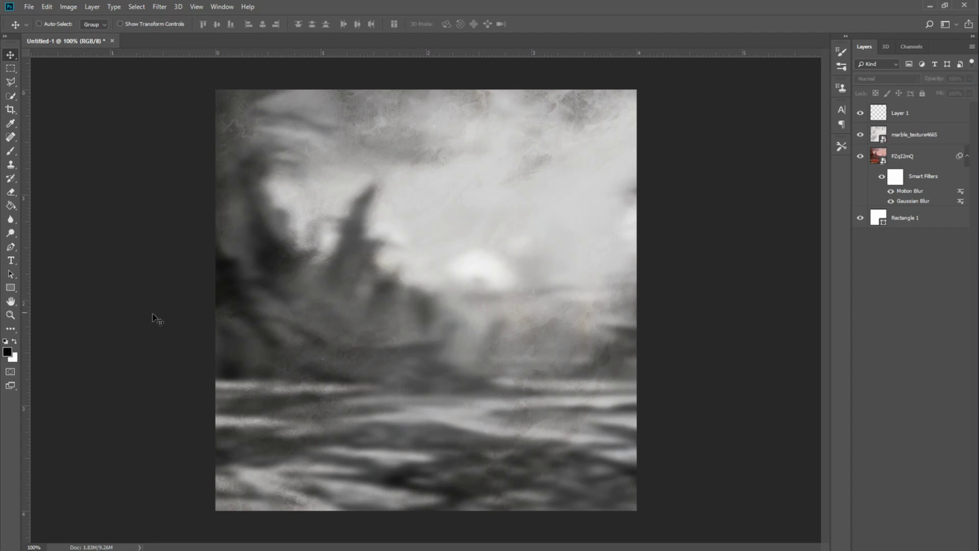
click(883, 117)
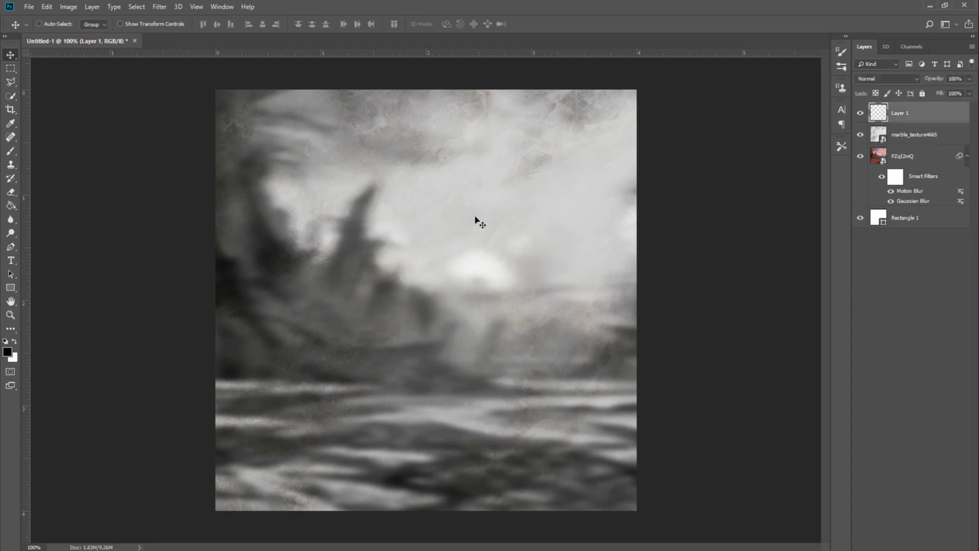
click(10, 288)
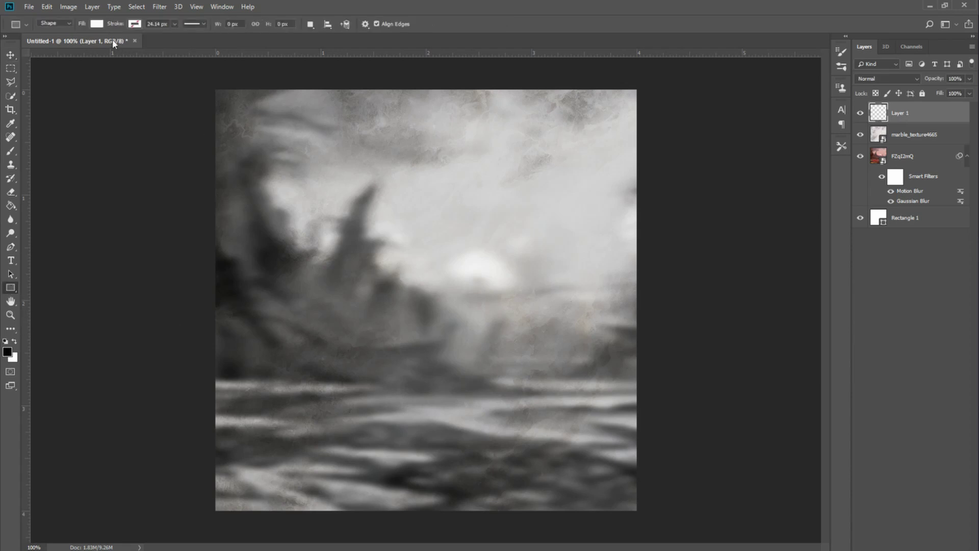
click(96, 24)
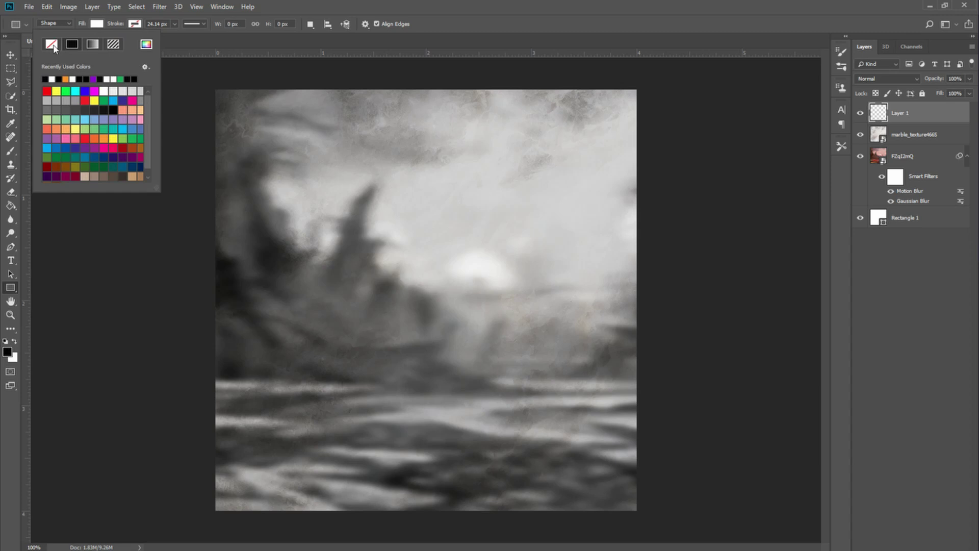
click(51, 44)
click(136, 25)
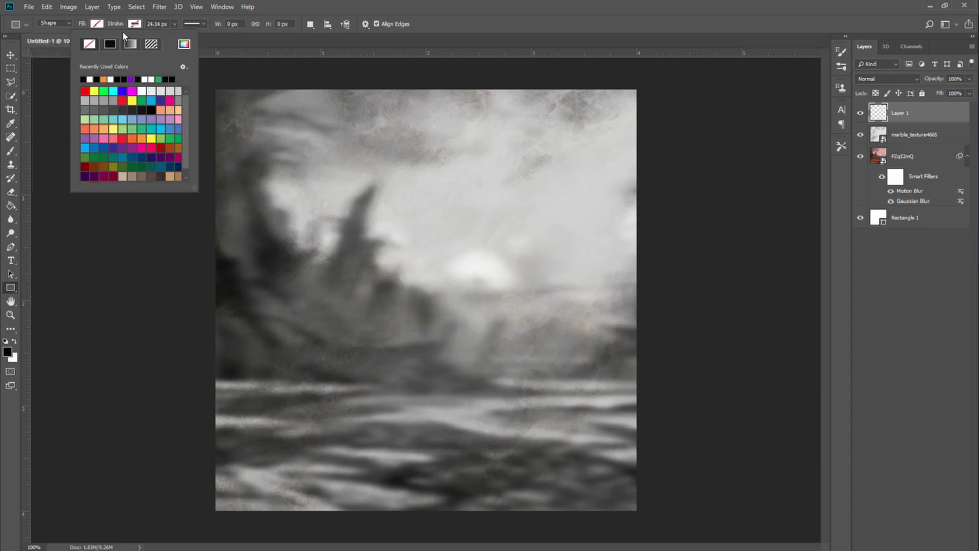
click(85, 78)
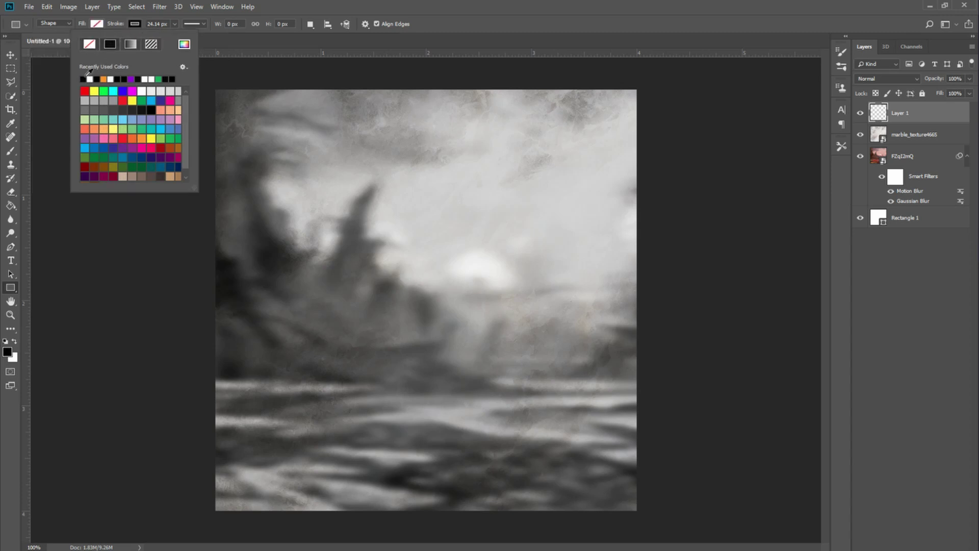
click(174, 24)
drag(174, 25, 175, 39)
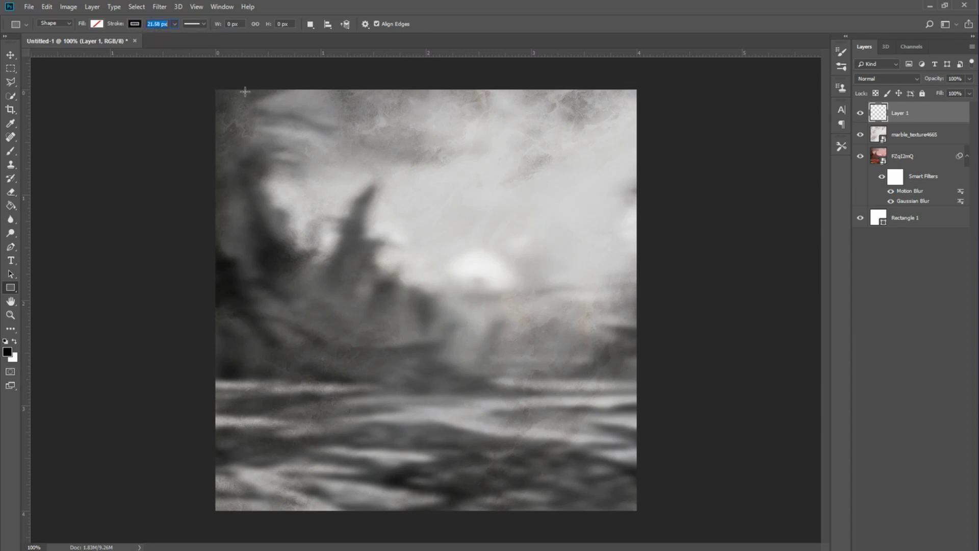
- Draw a rectangle about 875 x 859 px around the canvas and transform it to fit the canvas edges as a border
mouse_move(197, 77)
mouse_down()
mouse_move(323, 149)
mouse_move(434, 267)
mouse_move(590, 516)
mouse_move(678, 511)
mouse_move(657, 530)
mouse_up()
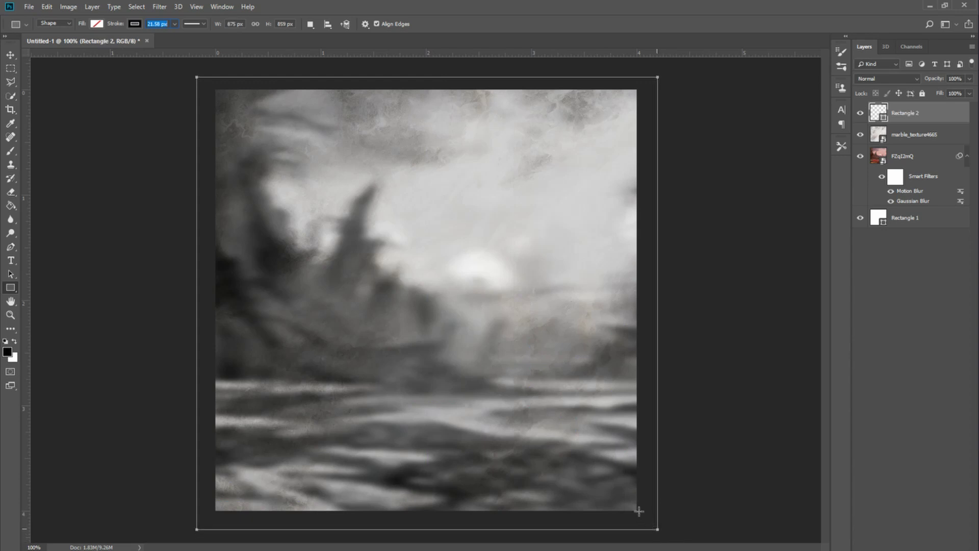
right_click(639, 512)
click(10, 54)
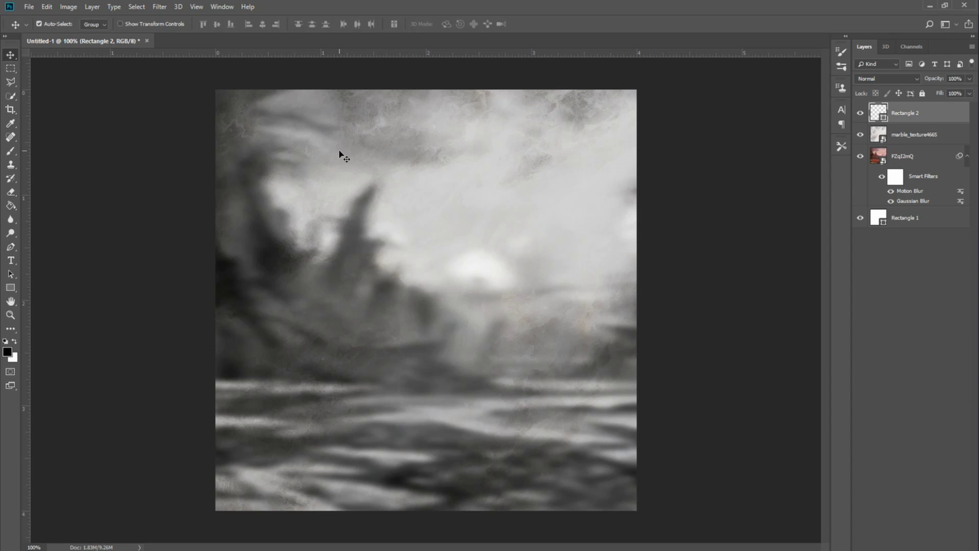
key(ctrl+t)
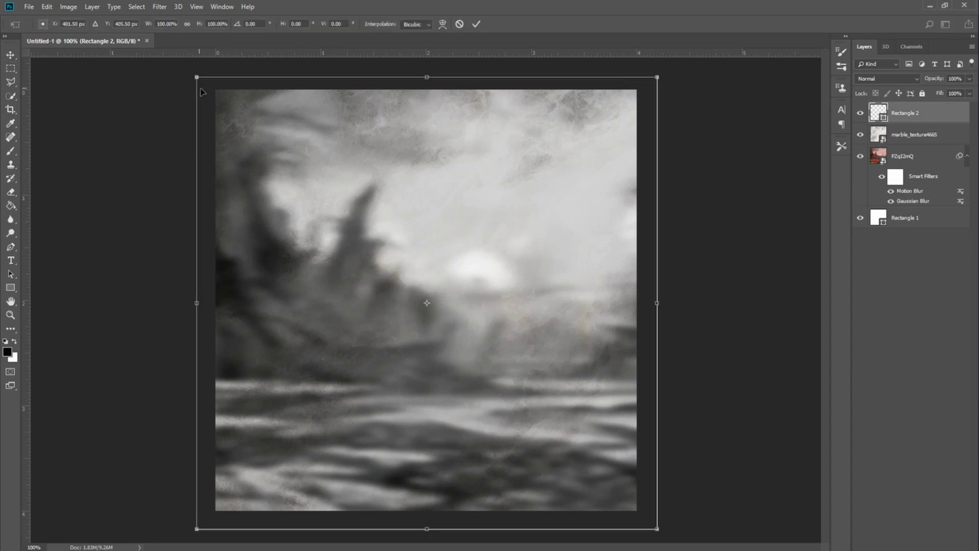
drag(197, 77, 216, 89)
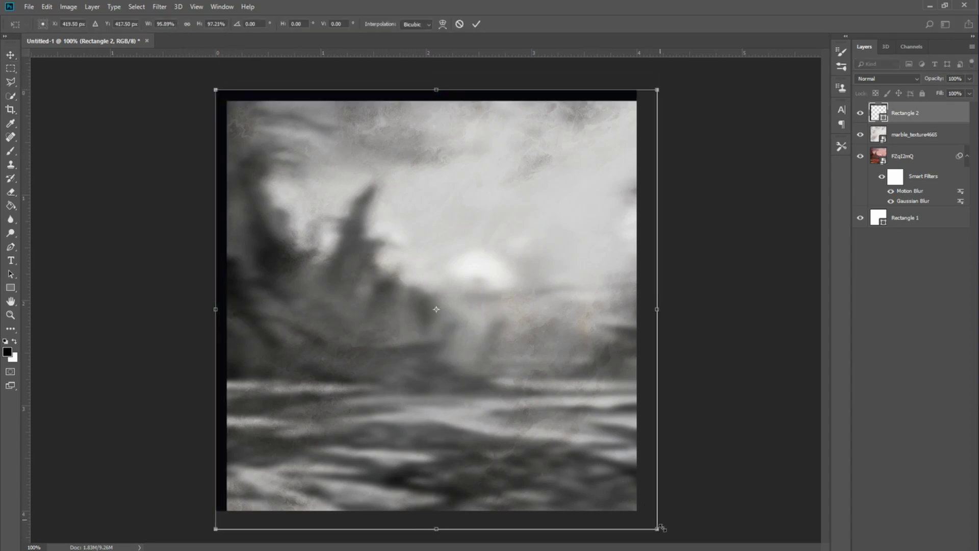
drag(657, 529, 636, 510)
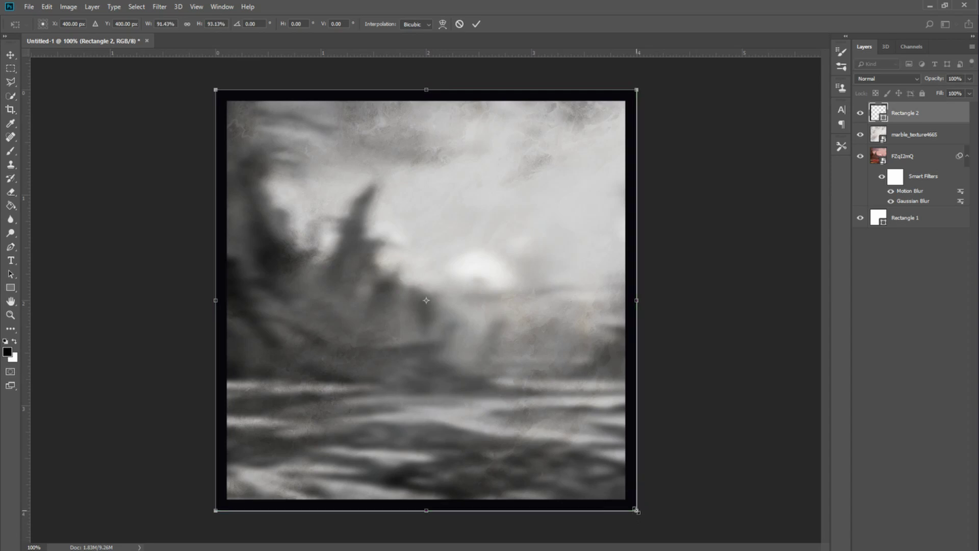
key(Return)
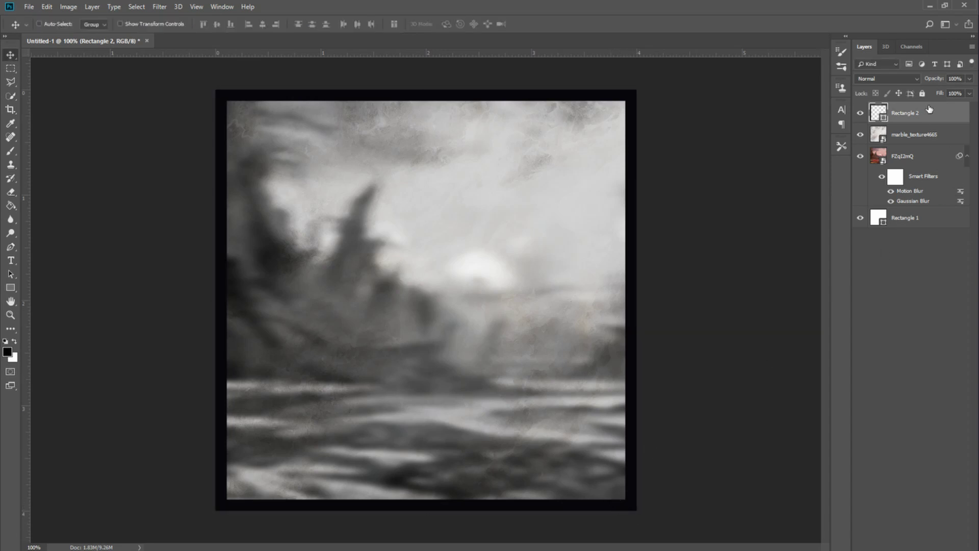
- Lower the opacity of the rectangular border layer to 12%
click(969, 79)
drag(949, 94, 930, 95)
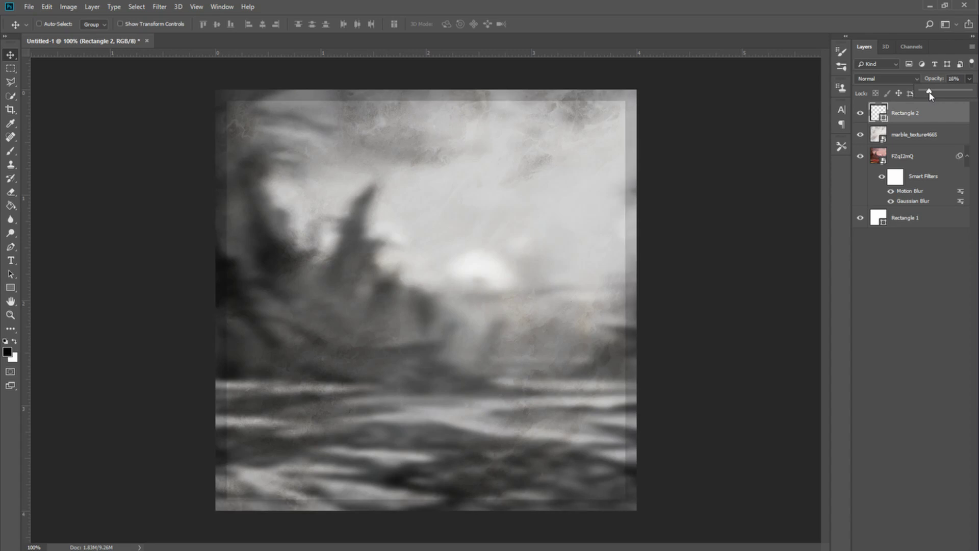
click(967, 82)
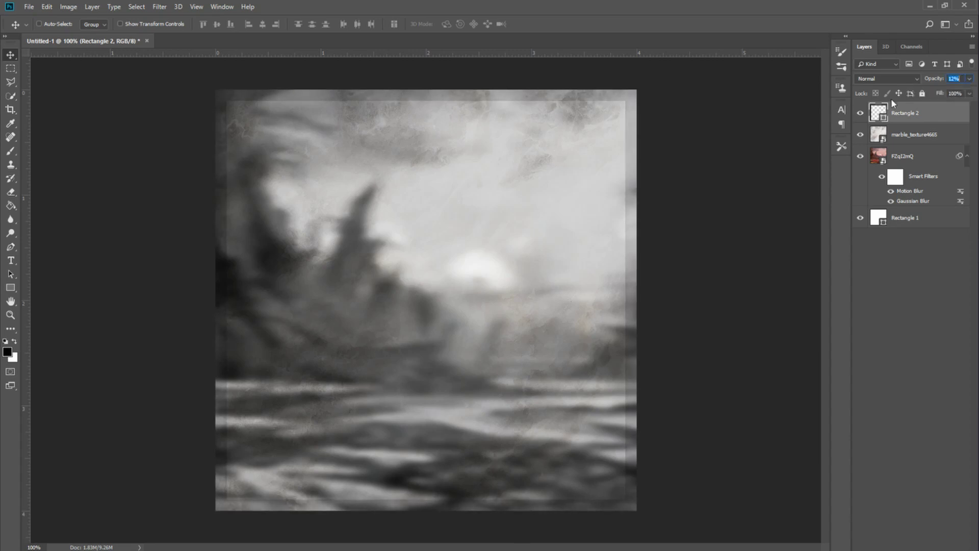
right_click(326, 167)
click(136, 152)
- Open the recent file Craphix_Studios_Personal_Pack.psd without resolving its missing fonts
click(29, 7)
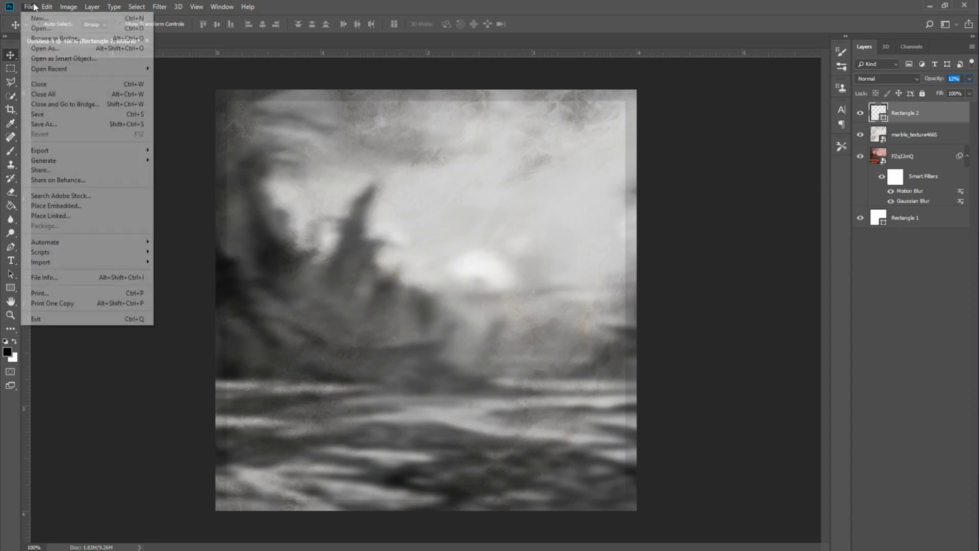
mouse_move(57, 69)
click(221, 88)
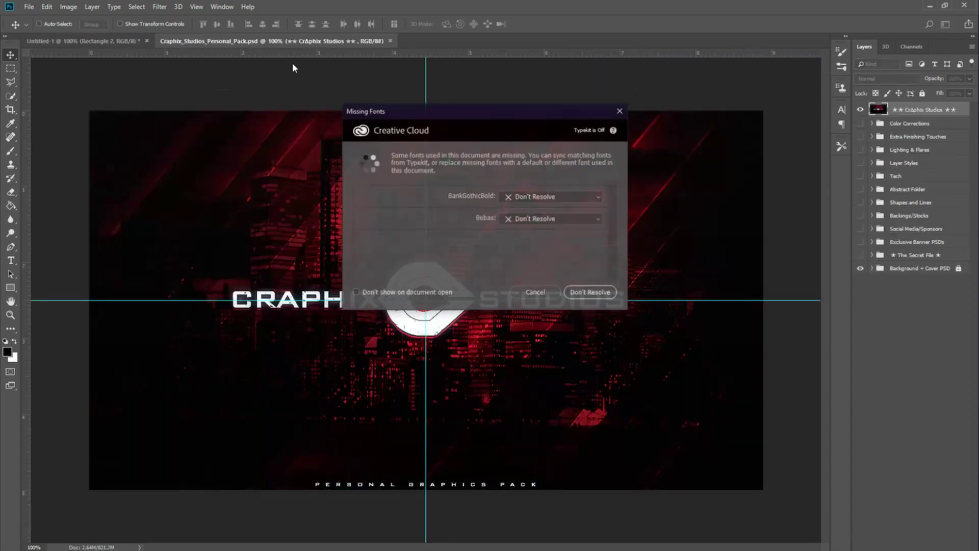
key(Return)
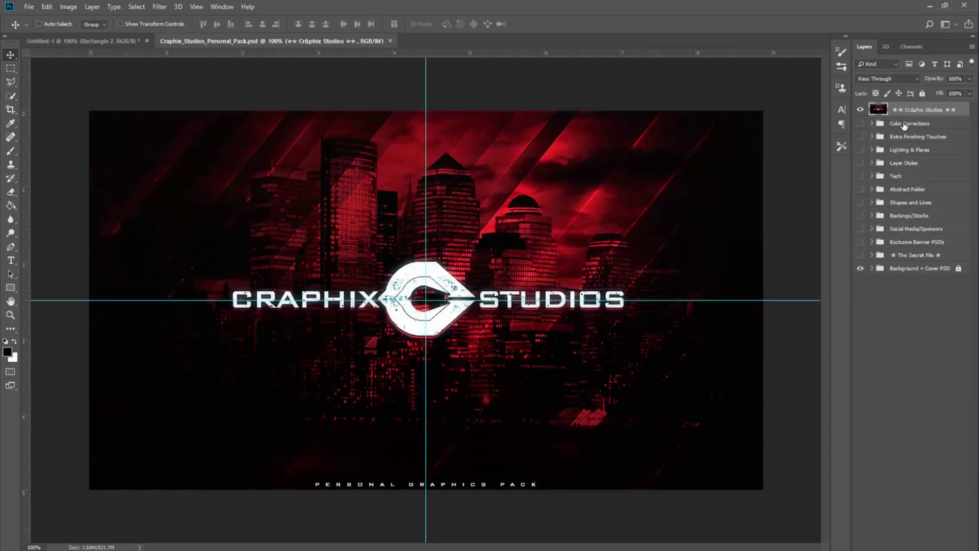
- Copy the Craphix's Personal CC group from the pack's Color Corrections folder into Untitled-1 and compare the image with and without it
click(904, 126)
click(872, 123)
drag(899, 137, 344, 210)
click(861, 109)
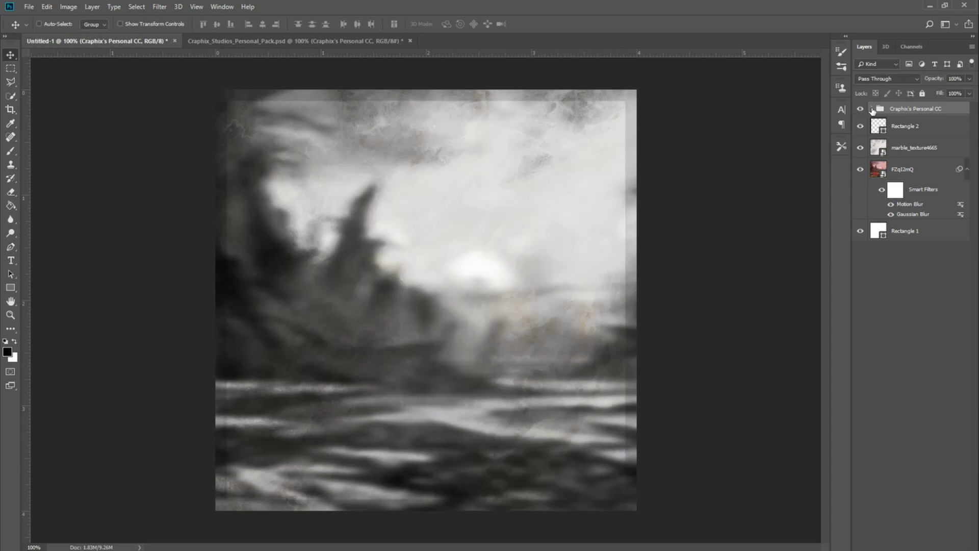
click(861, 109)
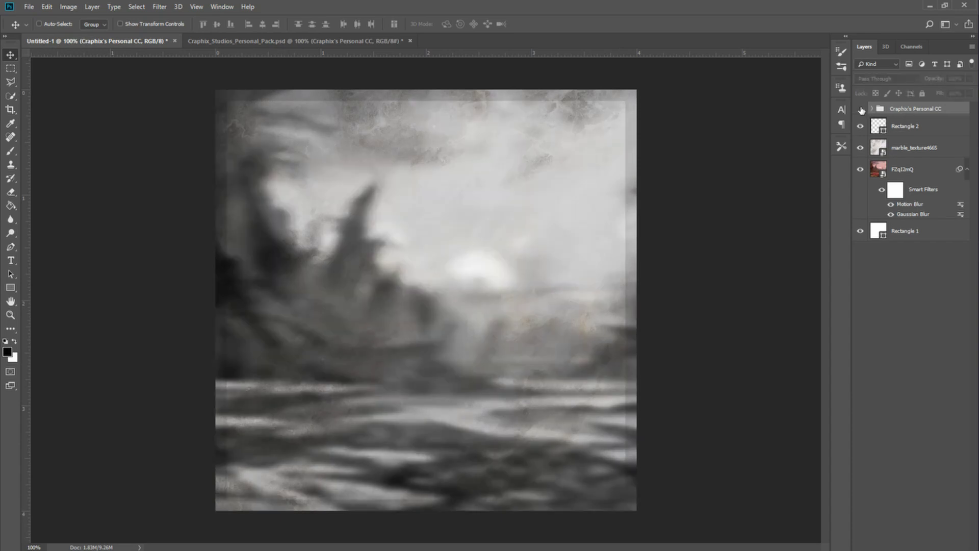
click(861, 109)
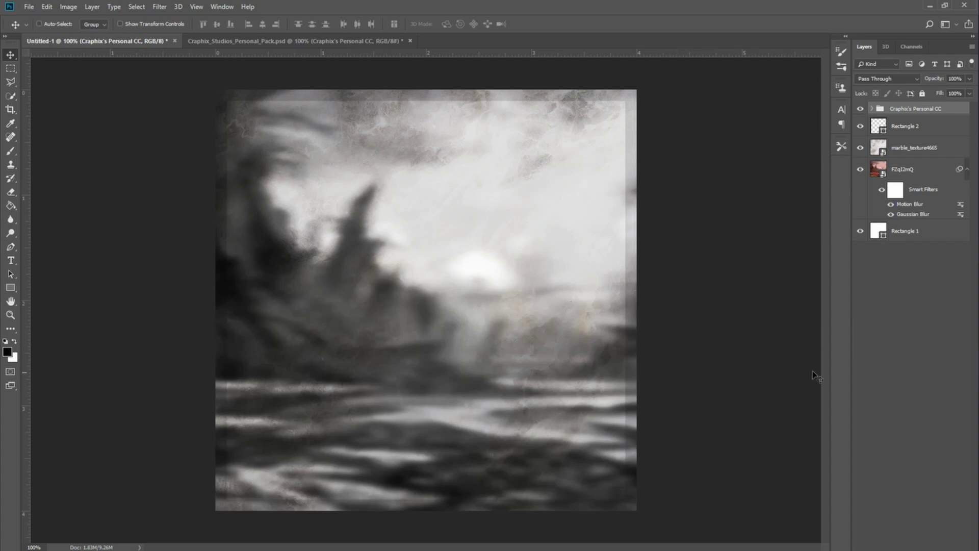
- Move the Rectangle 2 border layer above the Craphix's Personal CC group and deselect all layers
click(912, 131)
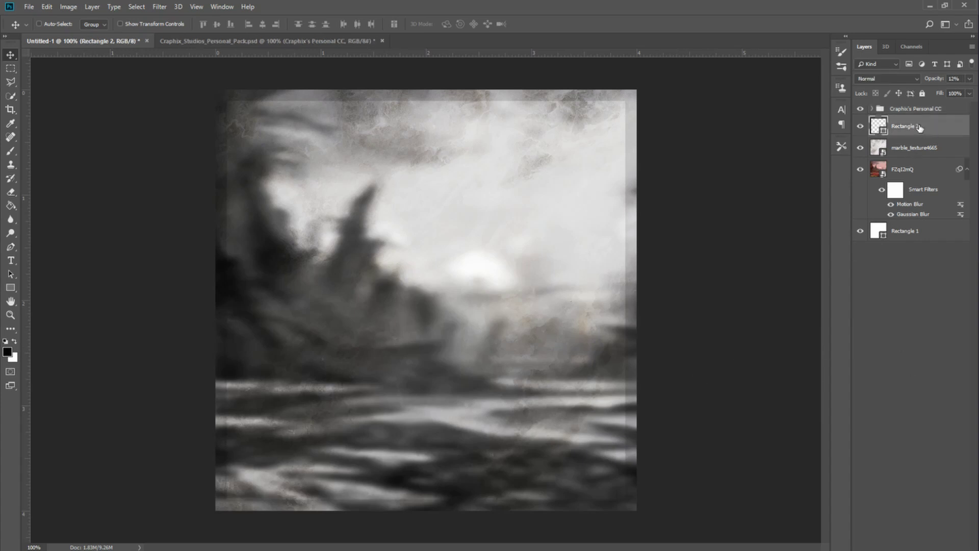
drag(918, 129, 909, 107)
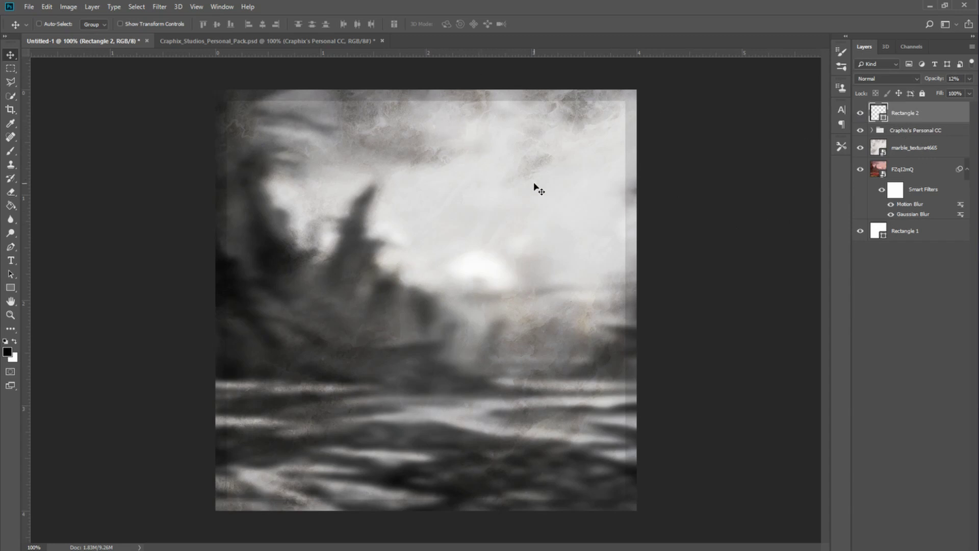
click(935, 274)
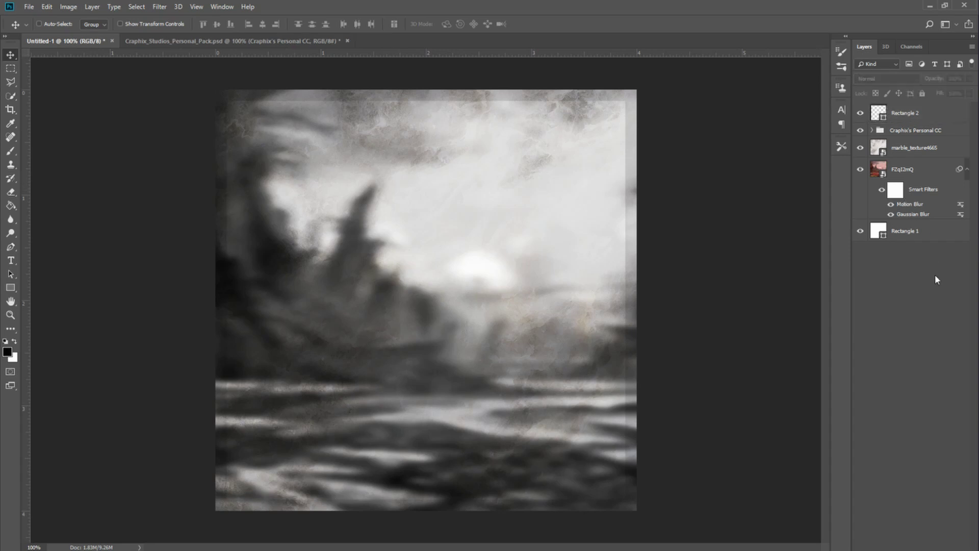
- Add a new layer above the marble texture and start a white text on it in the Have Heart One font
click(918, 148)
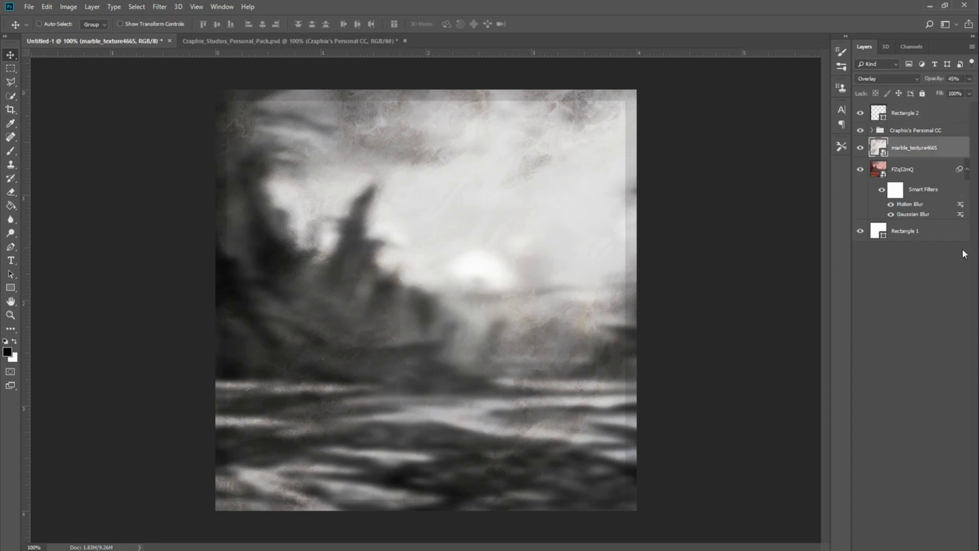
key(ctrl+shift+alt+n)
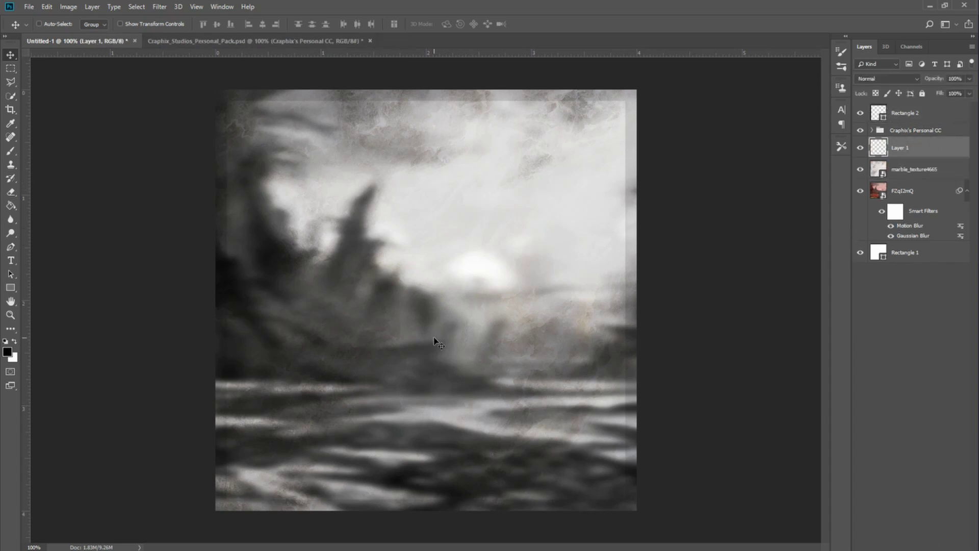
click(12, 261)
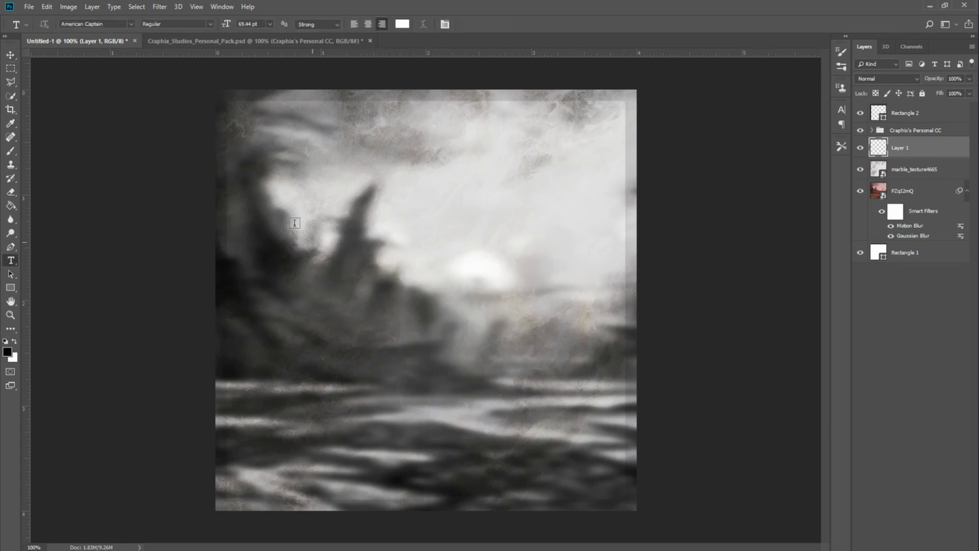
click(131, 24)
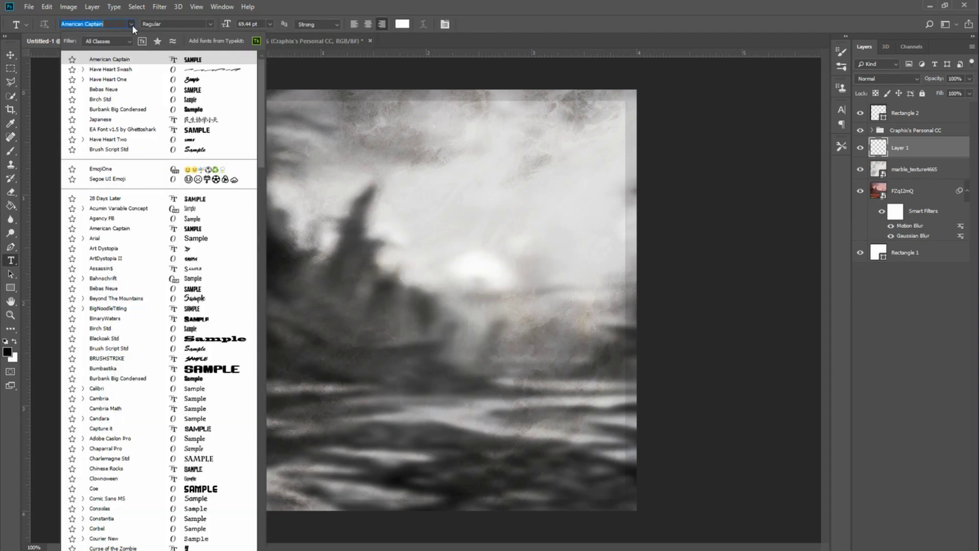
click(122, 80)
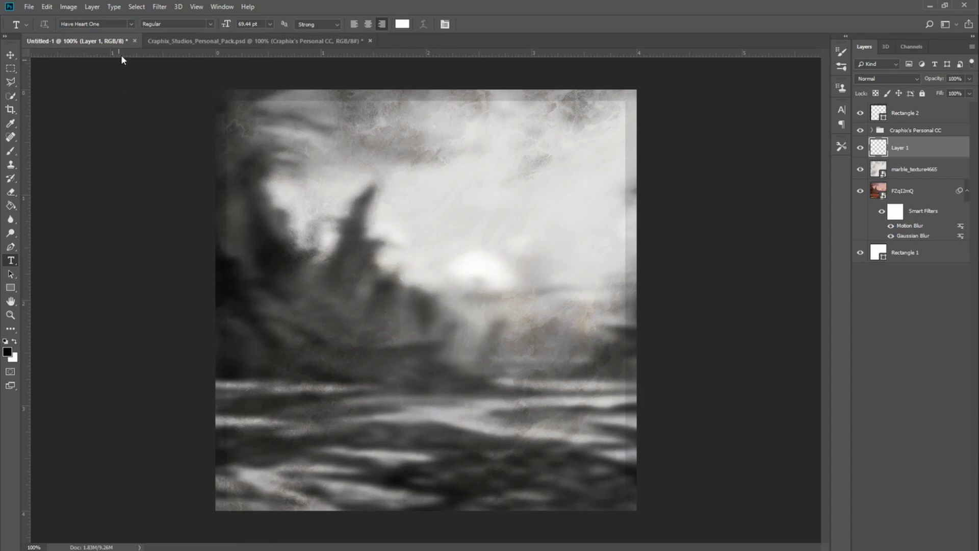
click(376, 310)
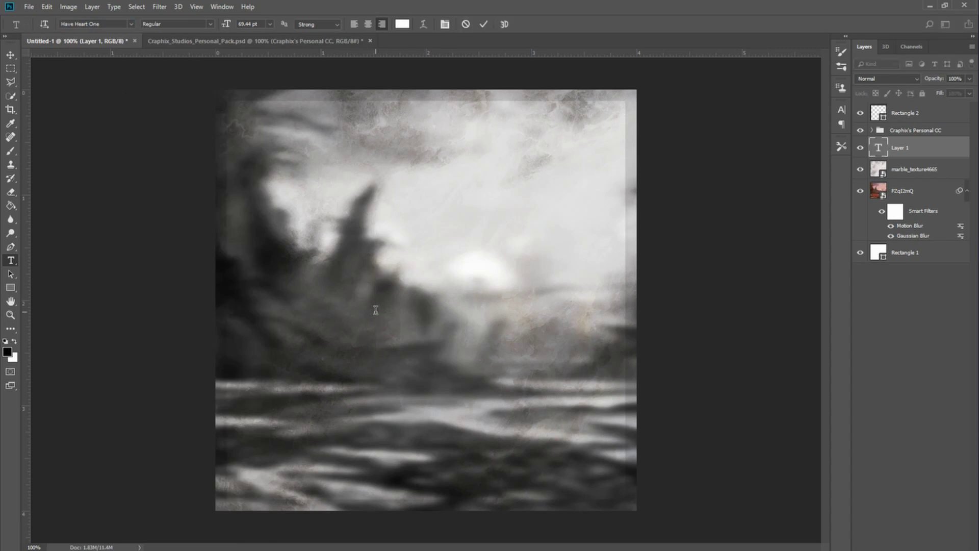
text(HSKI)
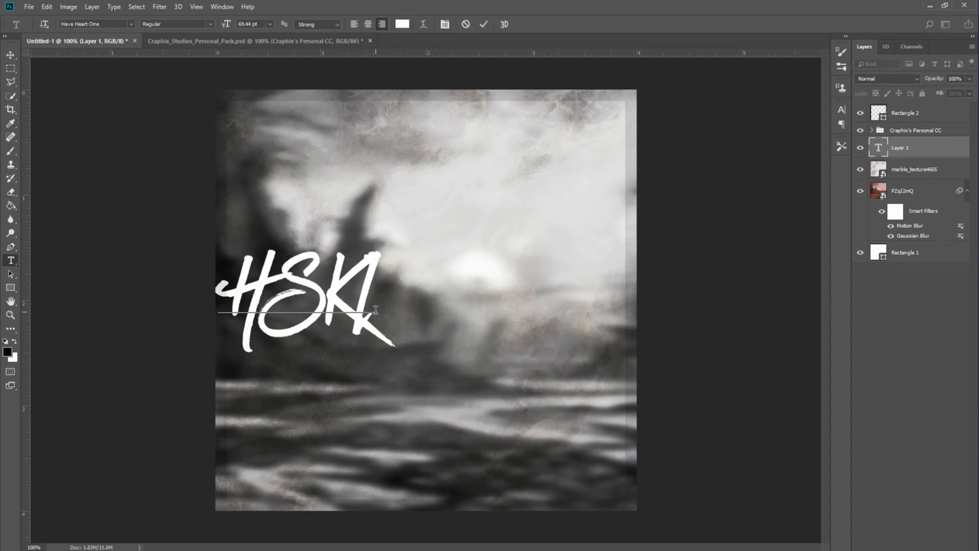
text(I)
key(BackSpace)
key(BackSpace)
key(BackSpace)
key(BackSpace)
key(BackSpace)
- Enter the text "hskiie" and move it to the middle of the canvas
text(hskiie)
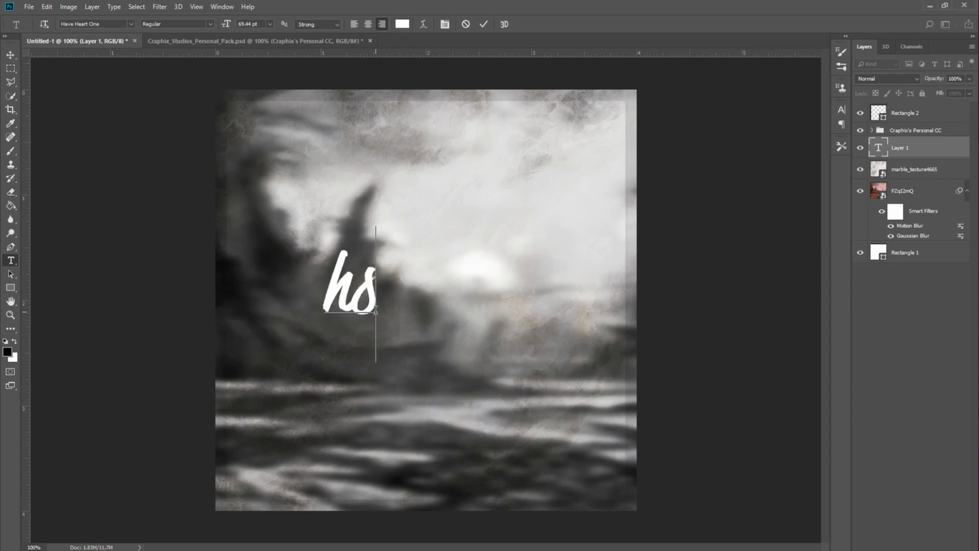
click(10, 54)
drag(275, 267, 397, 285)
- Free-transform the hskiie text so that it tilts upward from the first letter to the last
key(ctrl+t)
drag(534, 284, 528, 259)
right_click(528, 259)
click(444, 268)
key(Return)
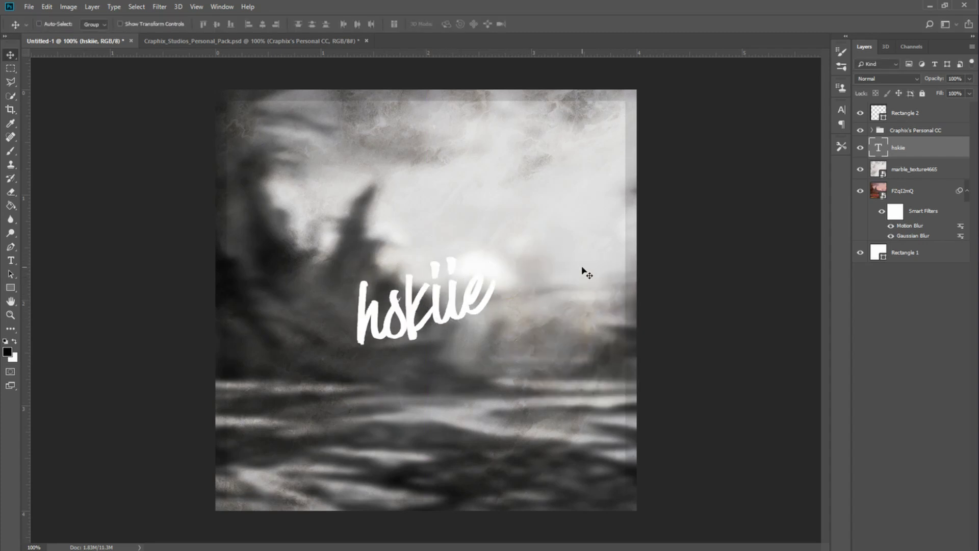
- Add a new text layer below the hskiie lettering with the letter "a" in the Have Heart Swash font
click(11, 260)
click(384, 391)
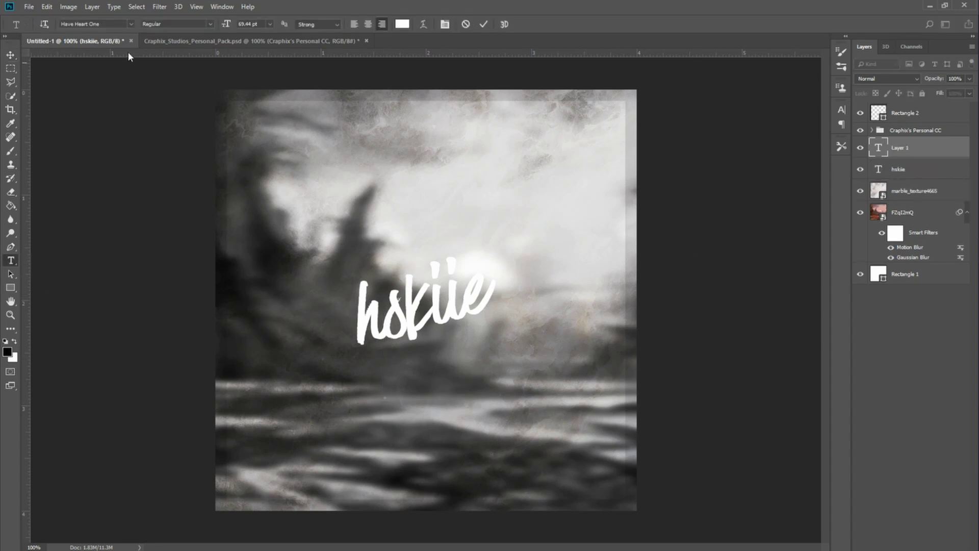
click(132, 24)
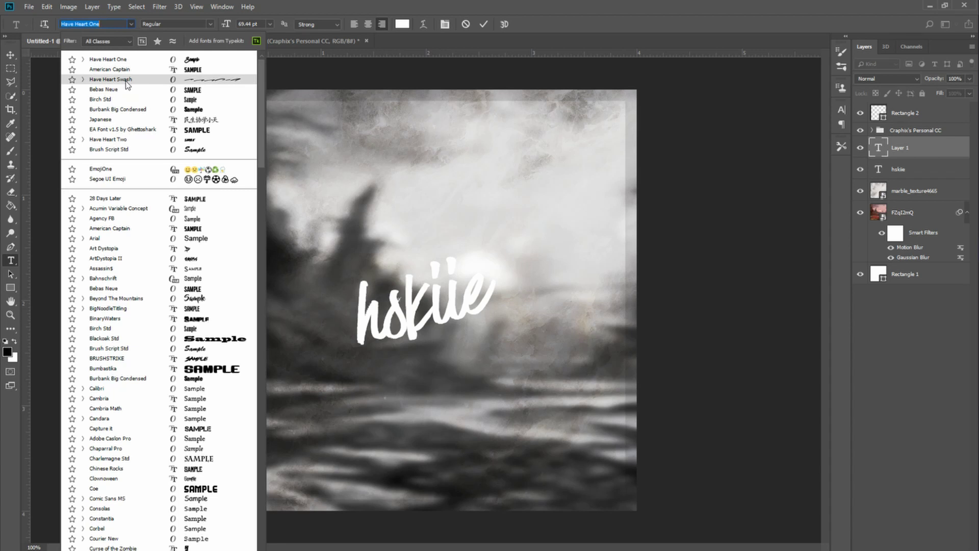
click(110, 79)
text(a)
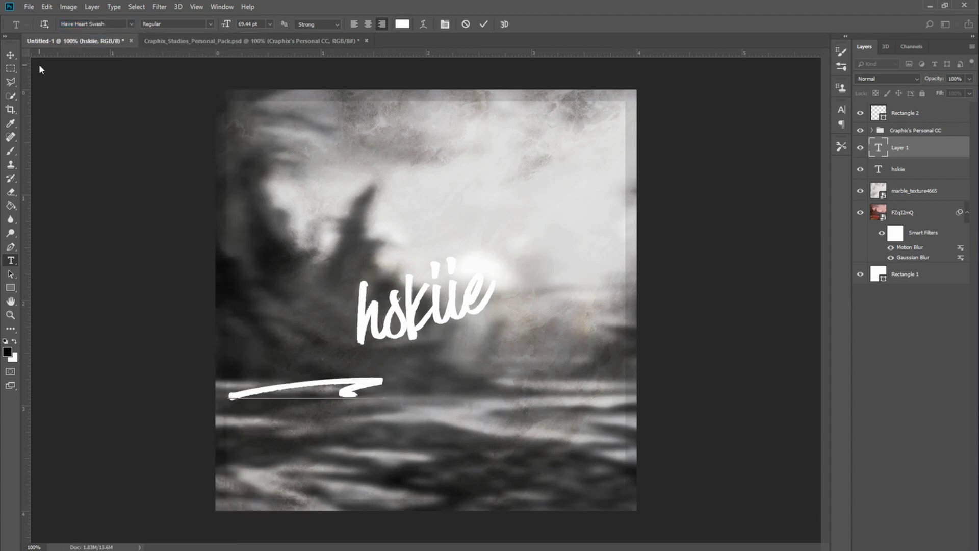
- Move the swash stroke directly beneath the hskiie lettering and free-transform it to follow the lettering's upward tilt
click(10, 55)
drag(310, 393, 479, 357)
key(ctrl+t)
drag(539, 325, 540, 285)
drag(484, 333, 482, 329)
drag(540, 321, 542, 316)
key(Return)
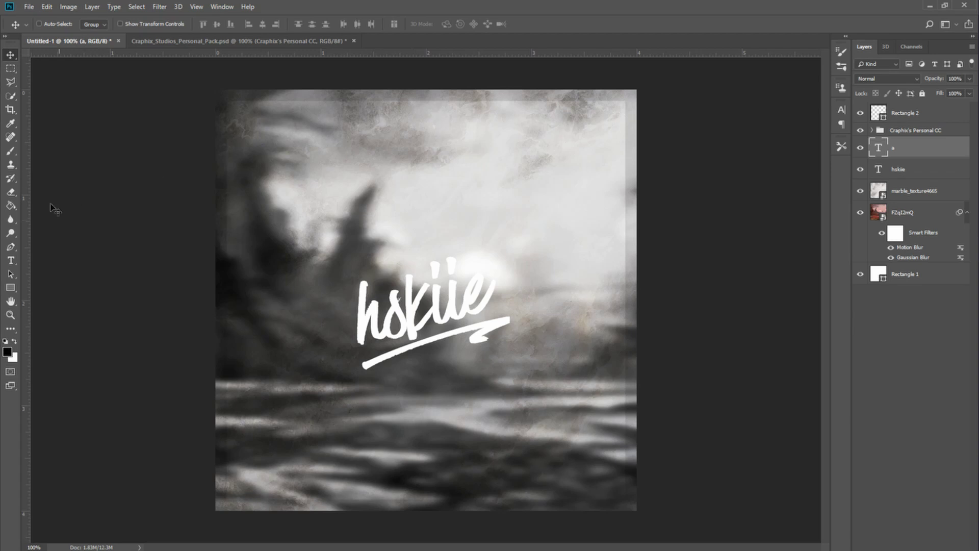
- Set the foreground colour to red ff0000
click(14, 340)
key(i)
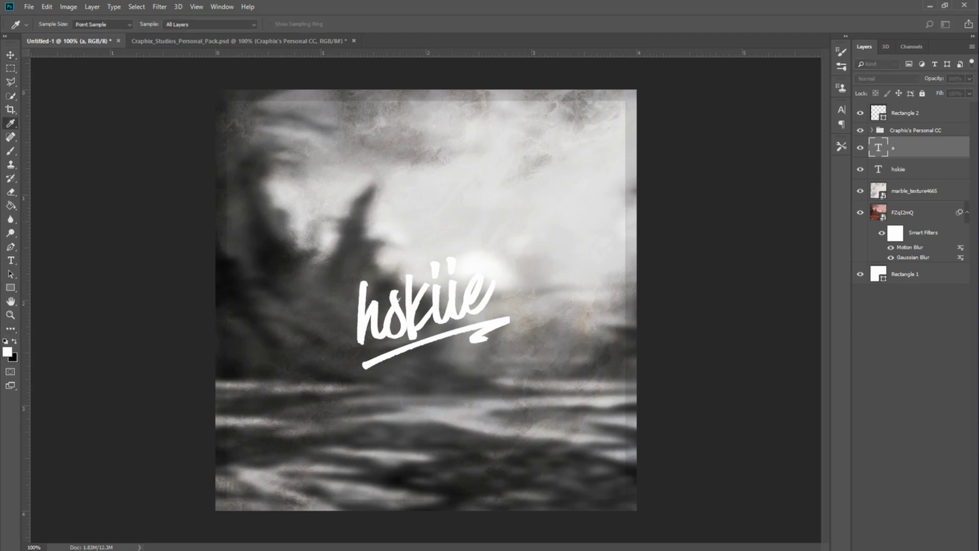
click(7, 352)
drag(617, 156, 484, 178)
text(ff0000)
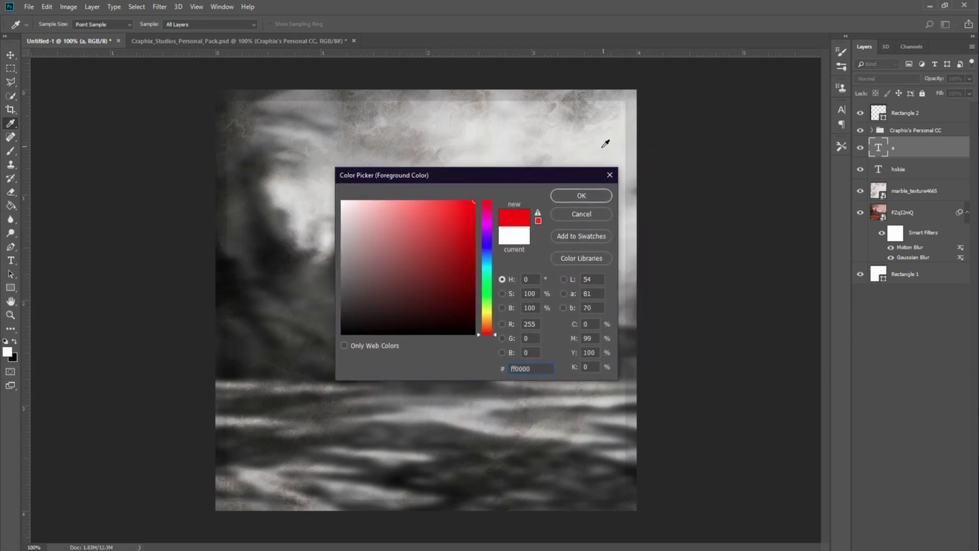
click(567, 195)
key(v)
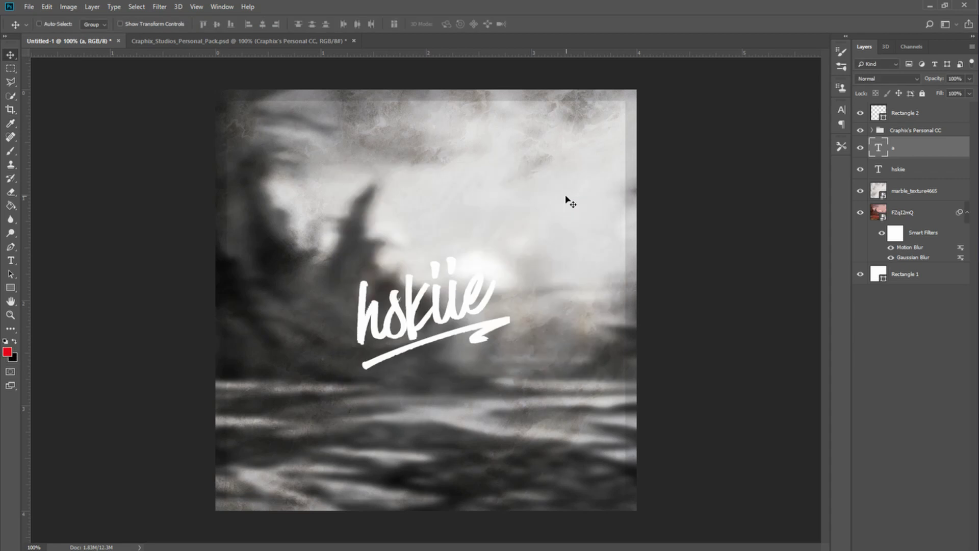
- Set the background colour to white ffffff while keeping red as the foreground colour
click(12, 343)
click(7, 351)
text(ffffff)
click(572, 196)
key(v)
- Add a Stroke layer style to the swash layer, positioned outside with a size of 1 px
right_click(901, 151)
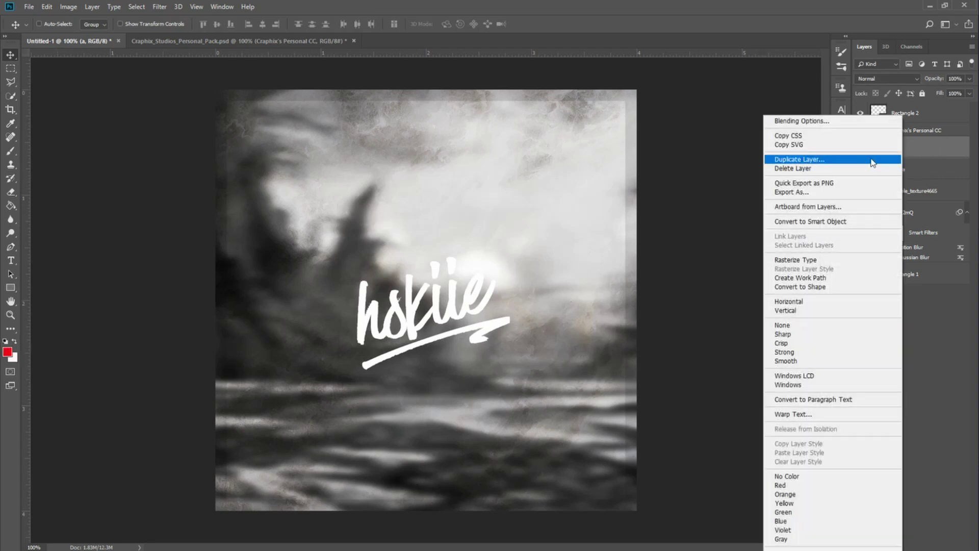
key(Escape)
key(h)
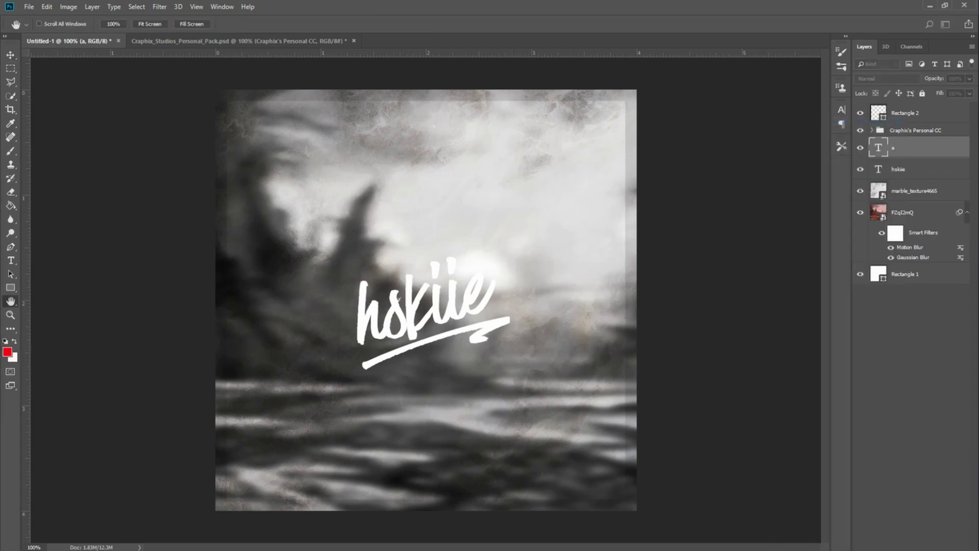
double_click(928, 147)
drag(371, 160, 764, 155)
click(504, 195)
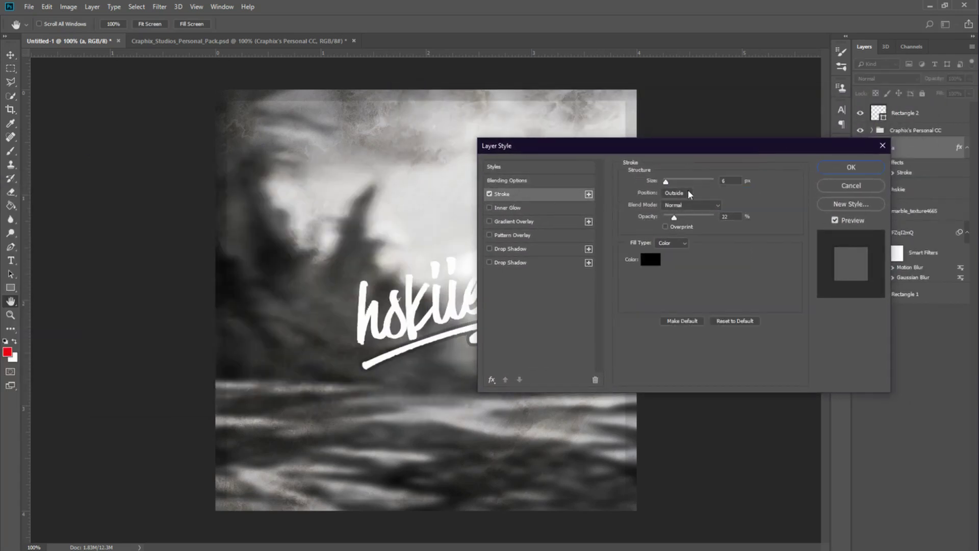
drag(673, 184, 663, 182)
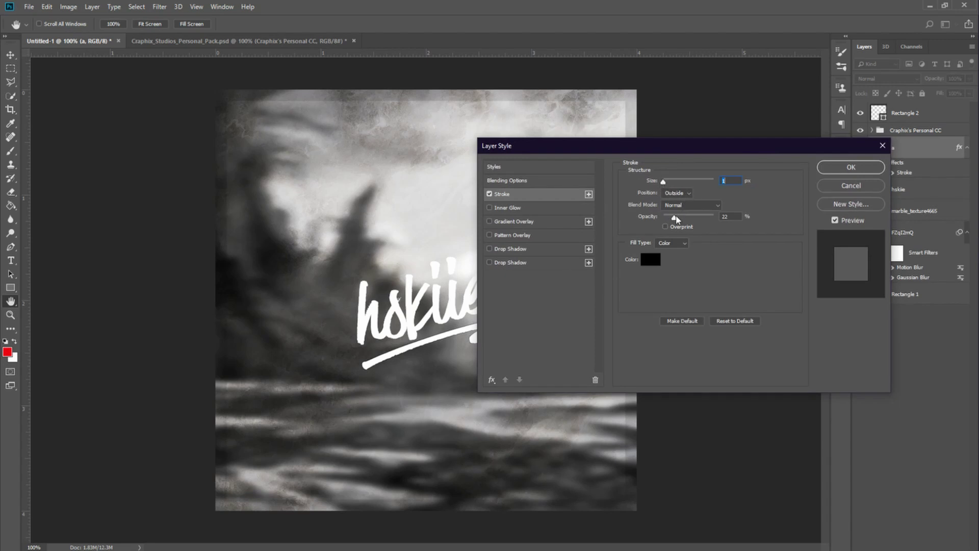
- Set the swash's stroke colour to ff0000 and apply the layer style
click(650, 260)
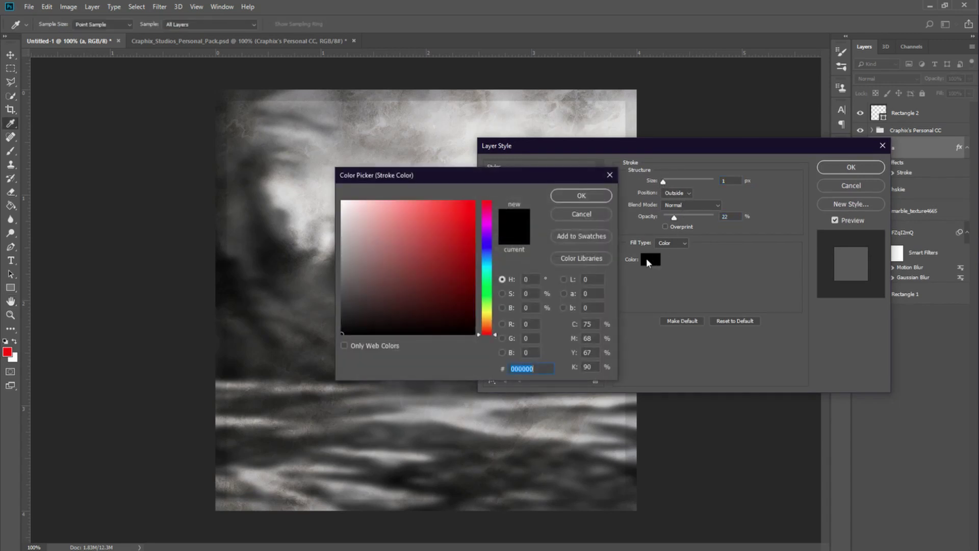
text(ff0000)
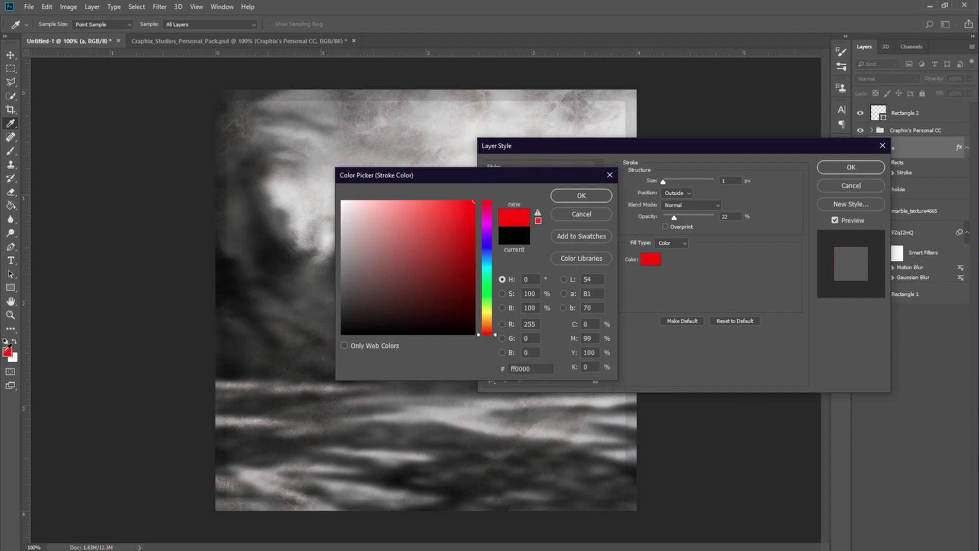
click(574, 196)
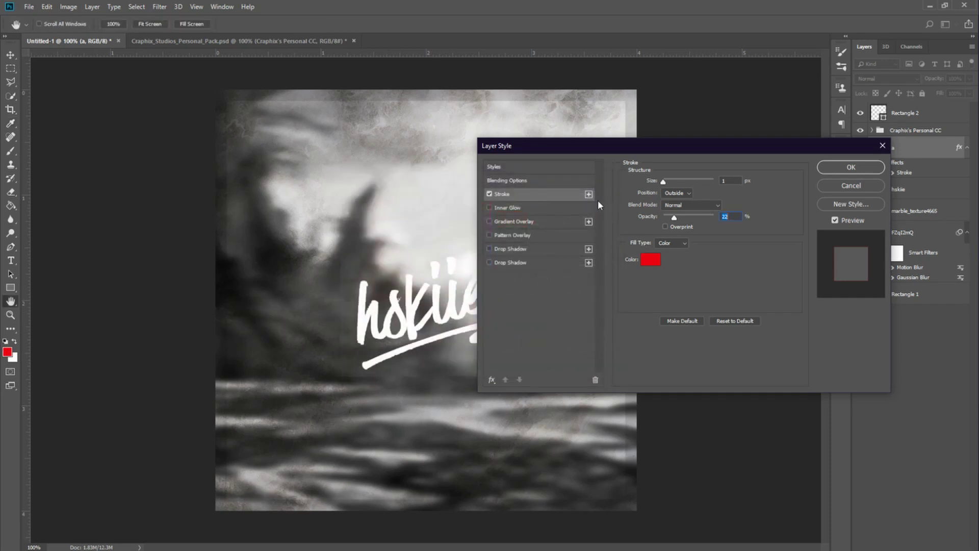
click(849, 169)
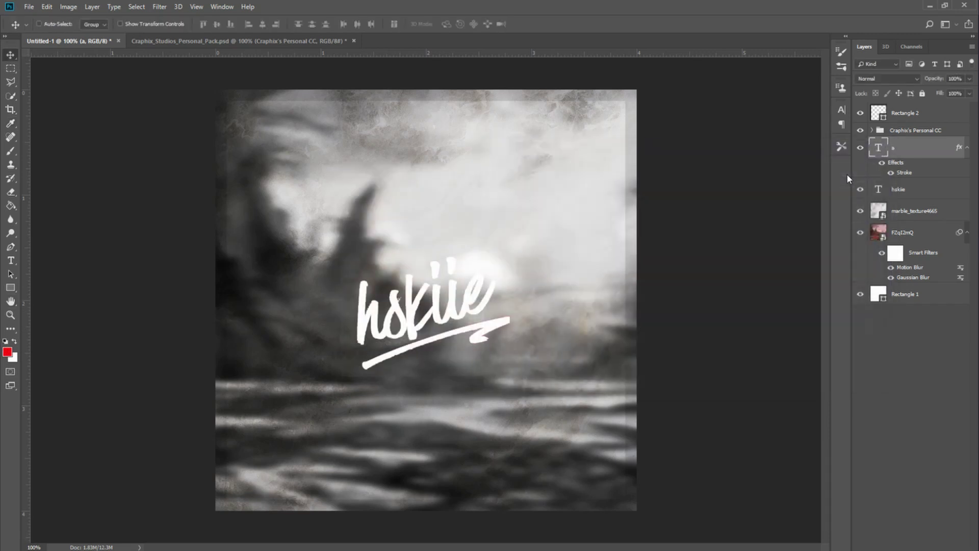
- Copy the swash layer's style and select the hskiie text layer
right_click(910, 153)
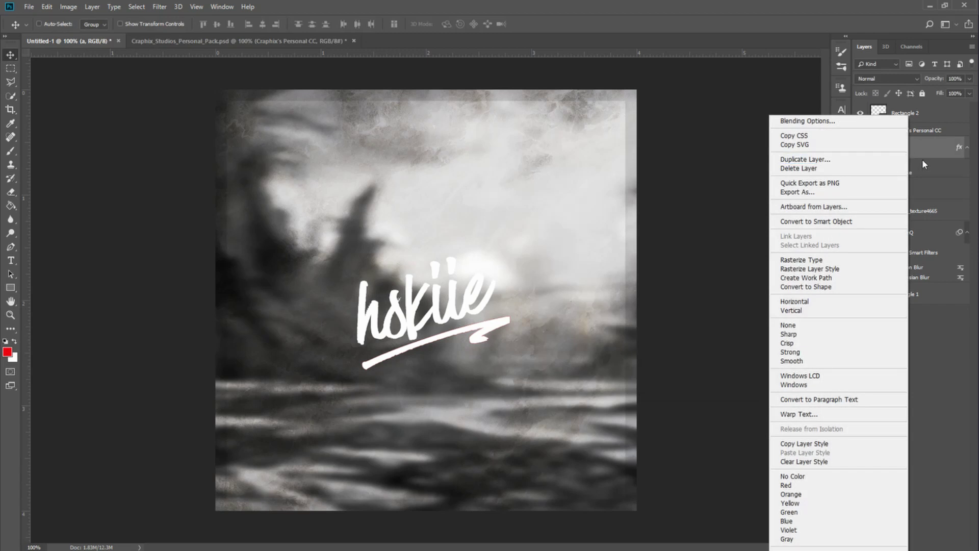
click(815, 443)
click(916, 194)
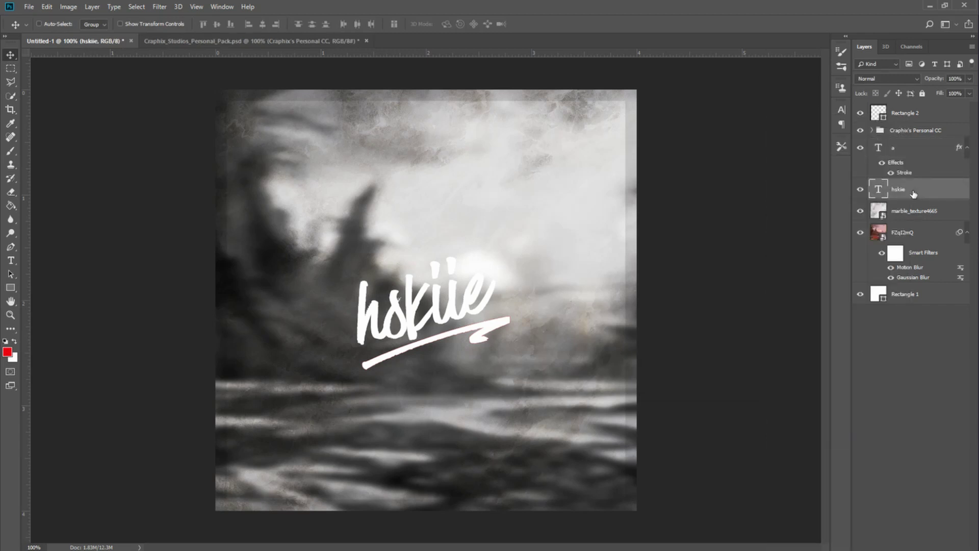
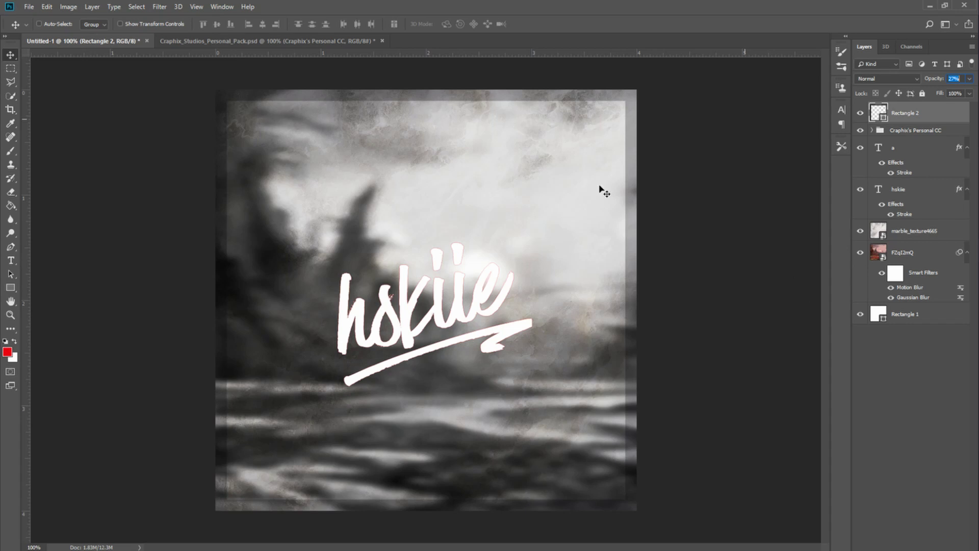
- Bring the Extra Finishing Touches group from Craphix_Studios_Personal_Pack.psd into Untitled-1, between the hskiie text and the marble texture, and toggle its visibility
click(231, 40)
drag(918, 255, 679, 217)
drag(902, 113, 862, 234)
click(861, 227)
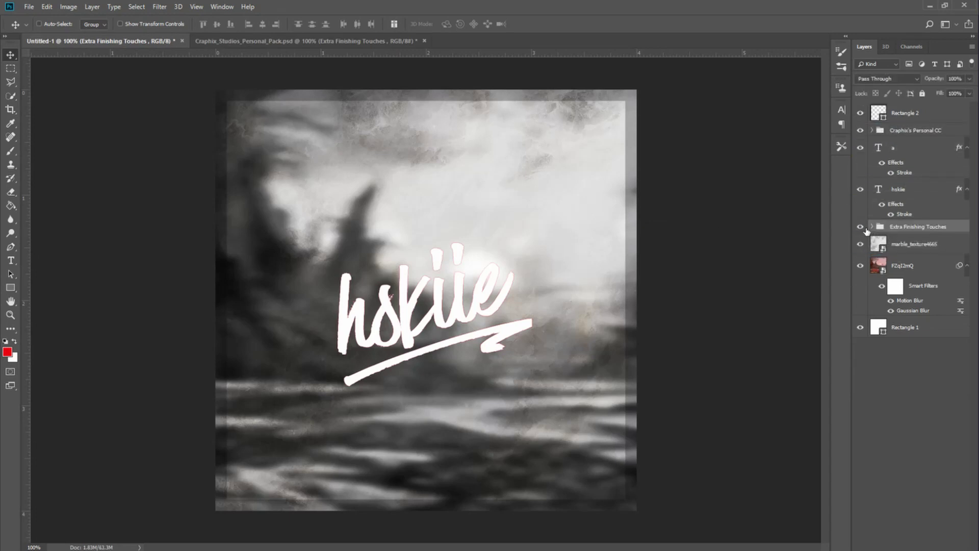
click(861, 227)
click(861, 227)
- Expand the Extra Finishing Touches group, show its FAVORITE Overlay layer and move the overlay over the artwork
click(872, 227)
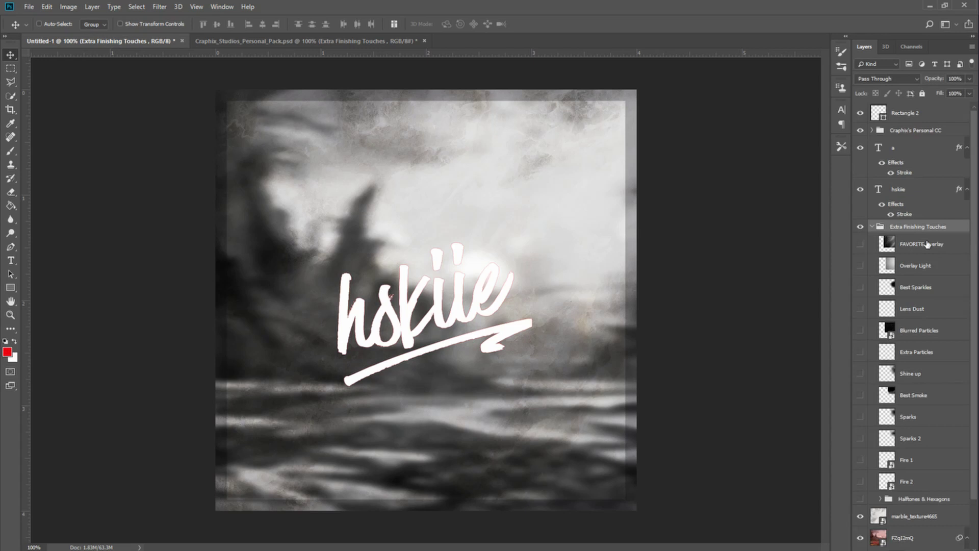
key(alt+bracketleft)
key(alt+bracketleft)
key(alt+bracketleft)
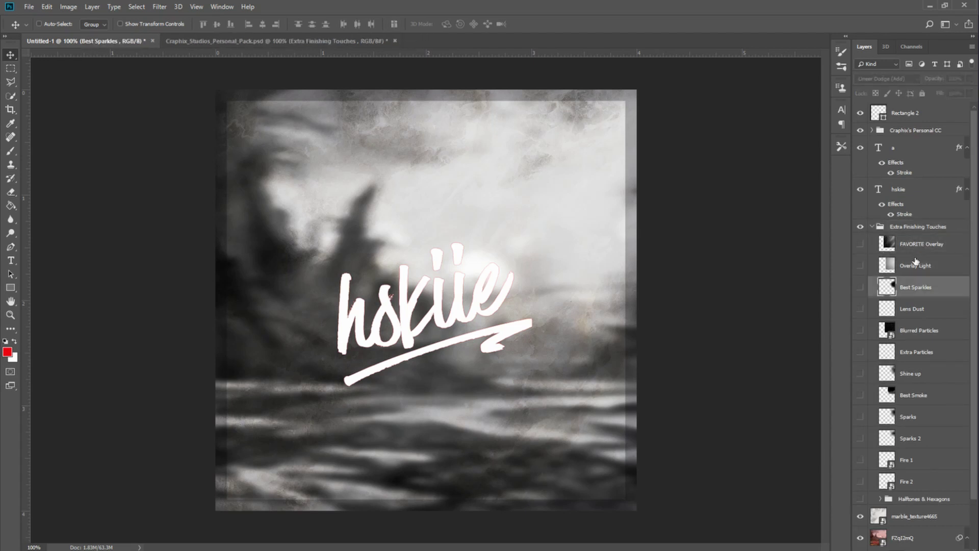
click(925, 246)
key(ctrl+comma)
drag(545, 219, 385, 313)
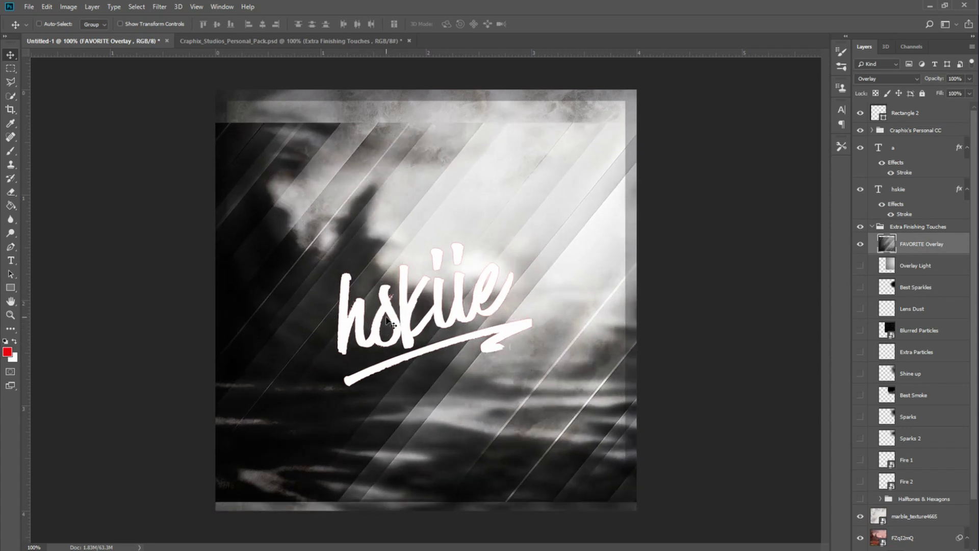
key(t)
click(410, 279)
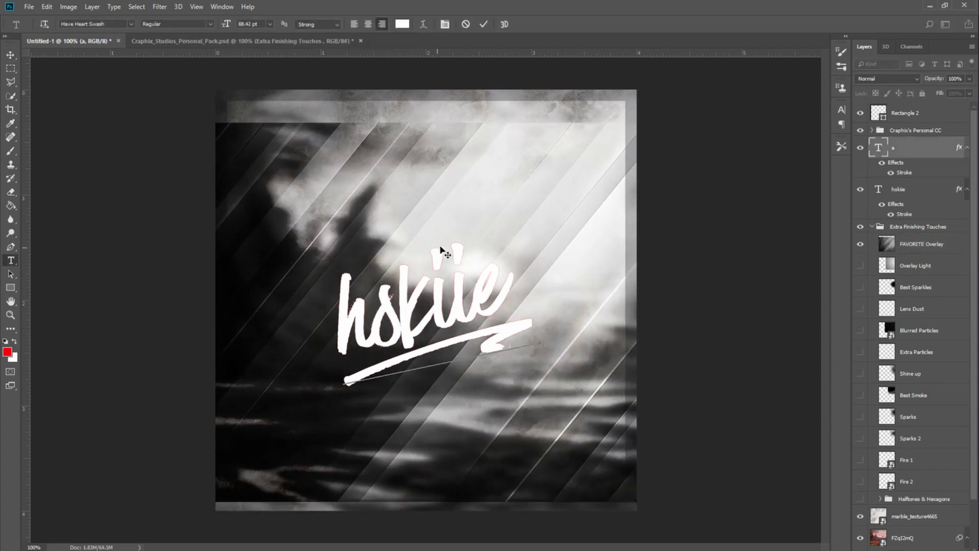
key(ctrl+Return)
key(ctrl+t)
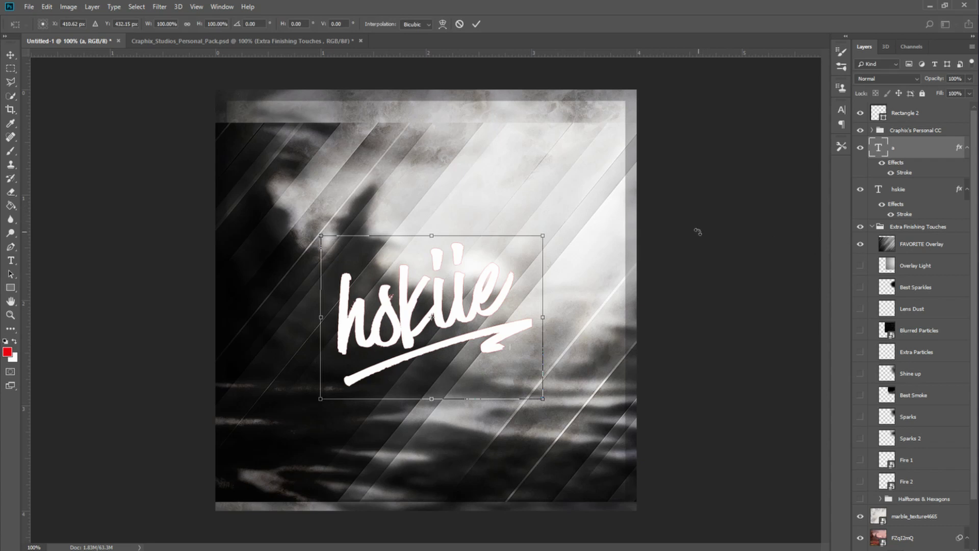
key(Return)
- Free-transform the FAVORITE Overlay layer, repositioning it and scaling it to about 119% so it covers the whole canvas
click(918, 245)
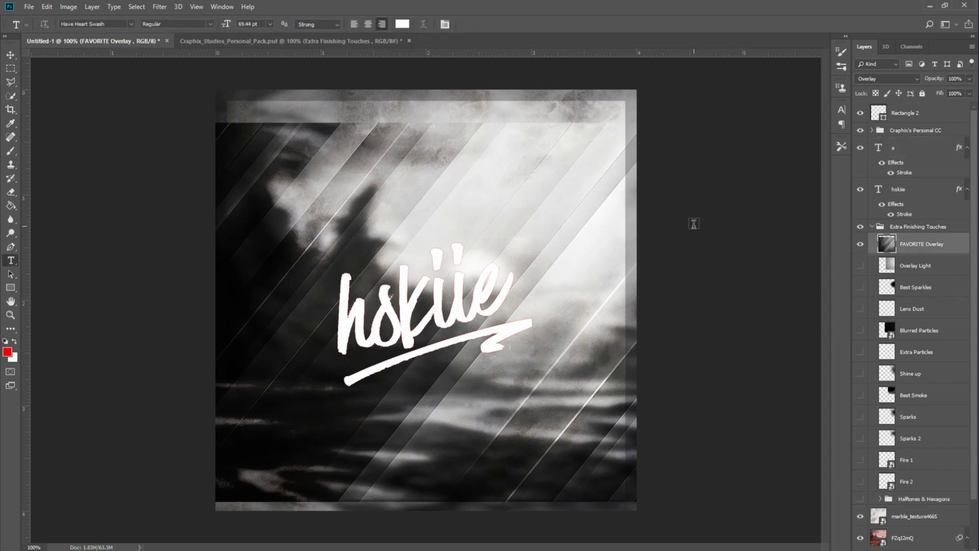
key(ctrl+t)
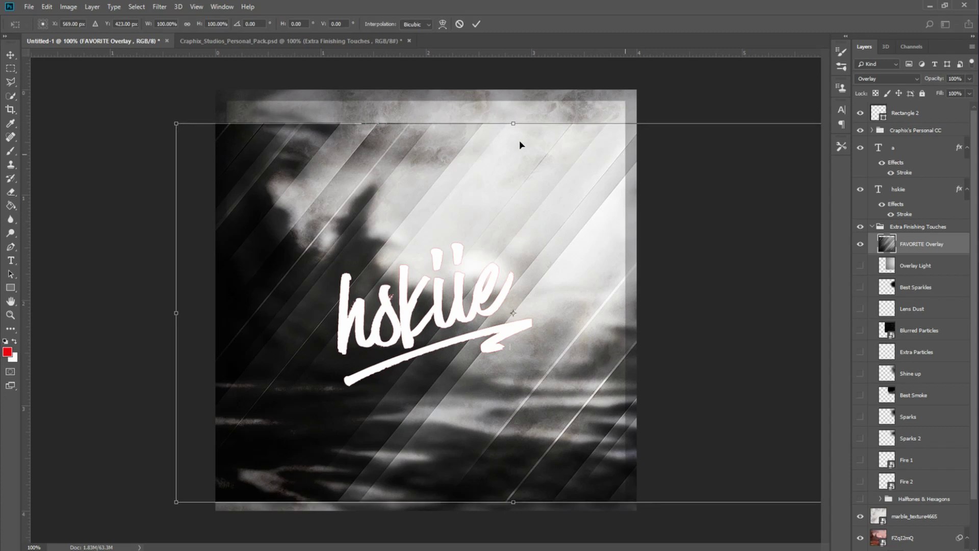
drag(623, 158, 463, 142)
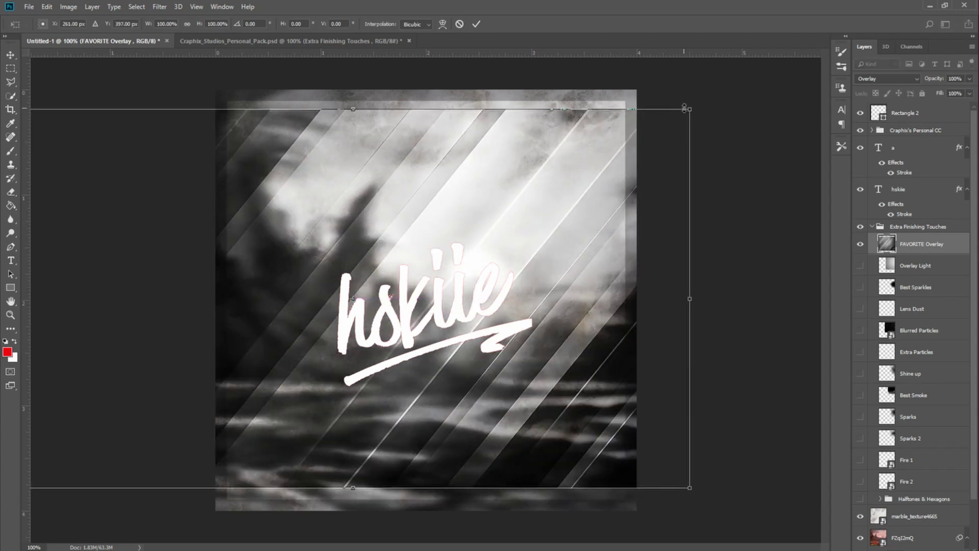
drag(685, 109, 759, 88)
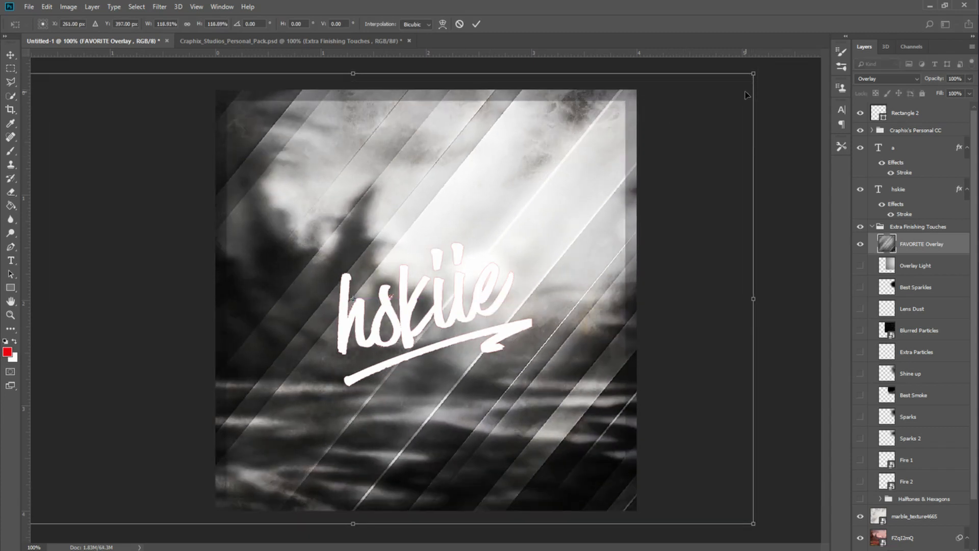
key(Return)
- Set the FAVORITE Overlay layer's opacity to 2%
key(t)
click(969, 94)
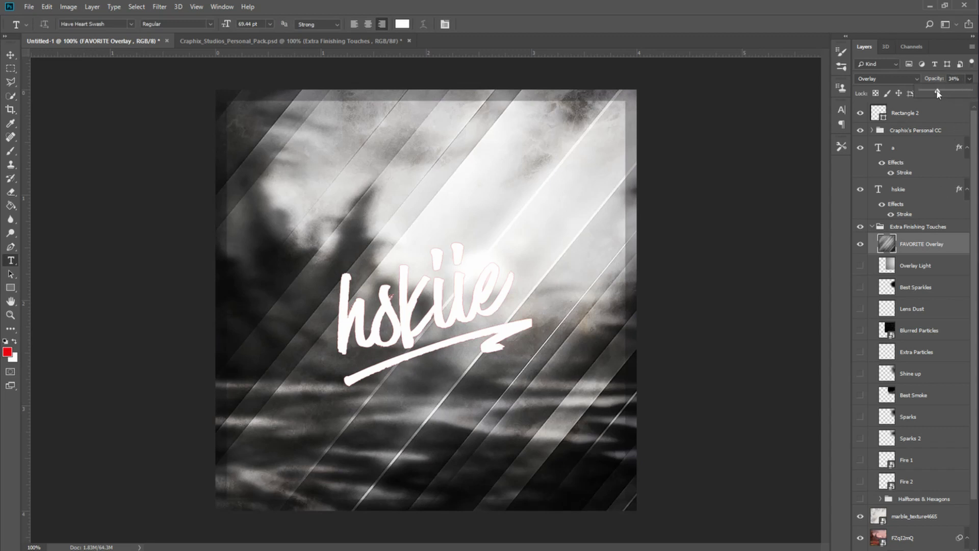
drag(939, 94, 925, 94)
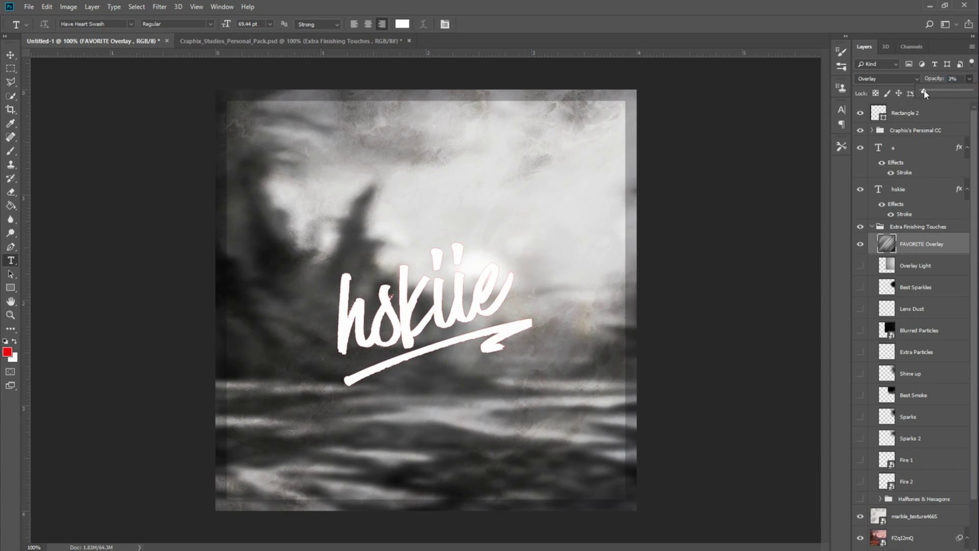
click(971, 79)
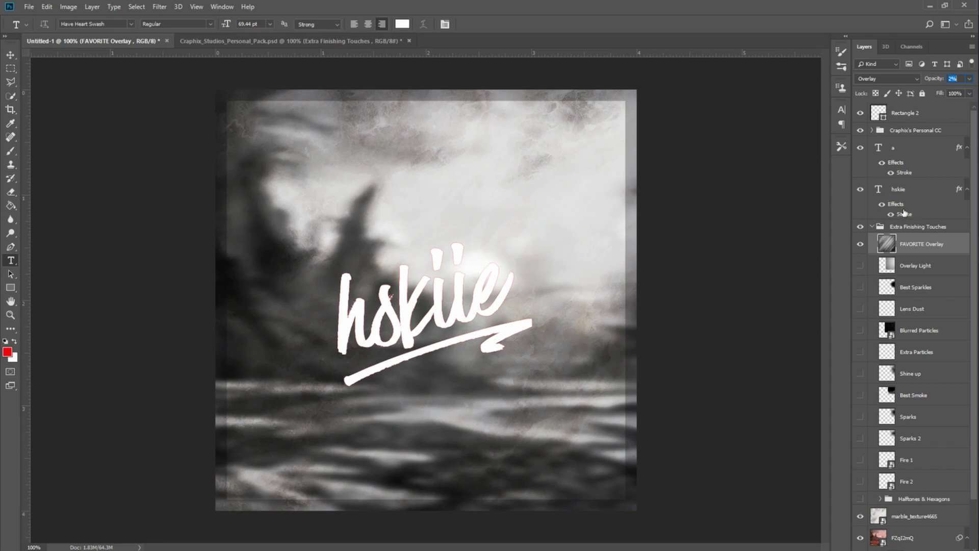
- Compare the image with and without the Craphix's Personal CC group, then collapse the Extra Finishing Touches group and deselect all layers
click(861, 130)
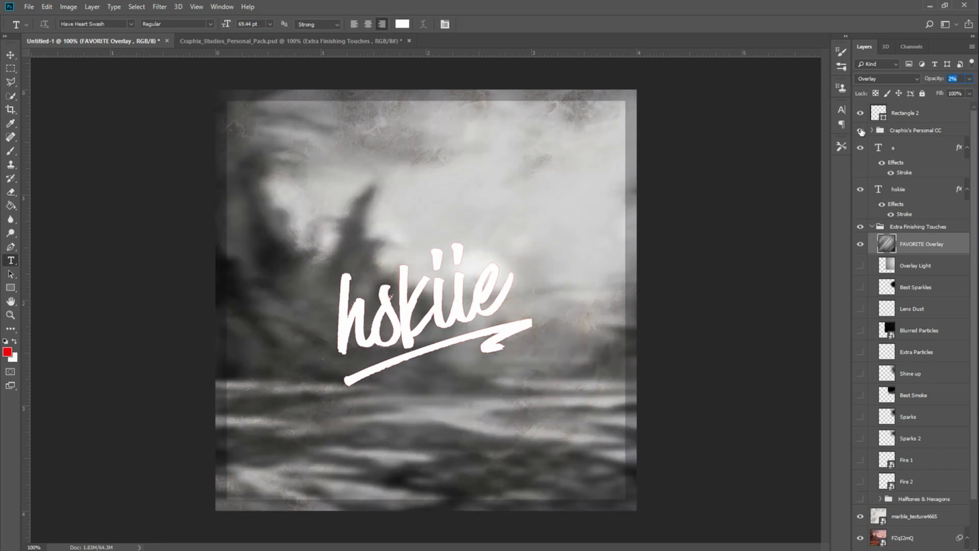
click(861, 131)
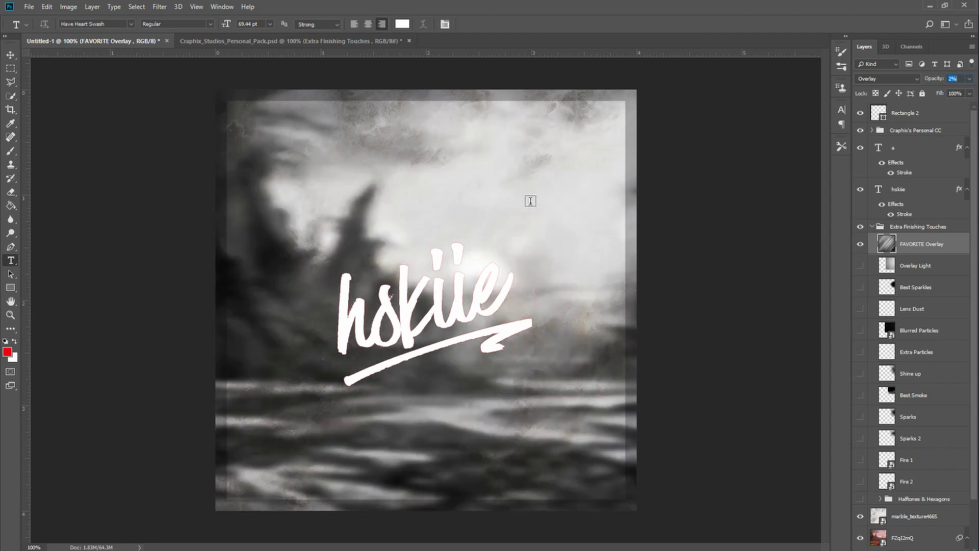
click(872, 226)
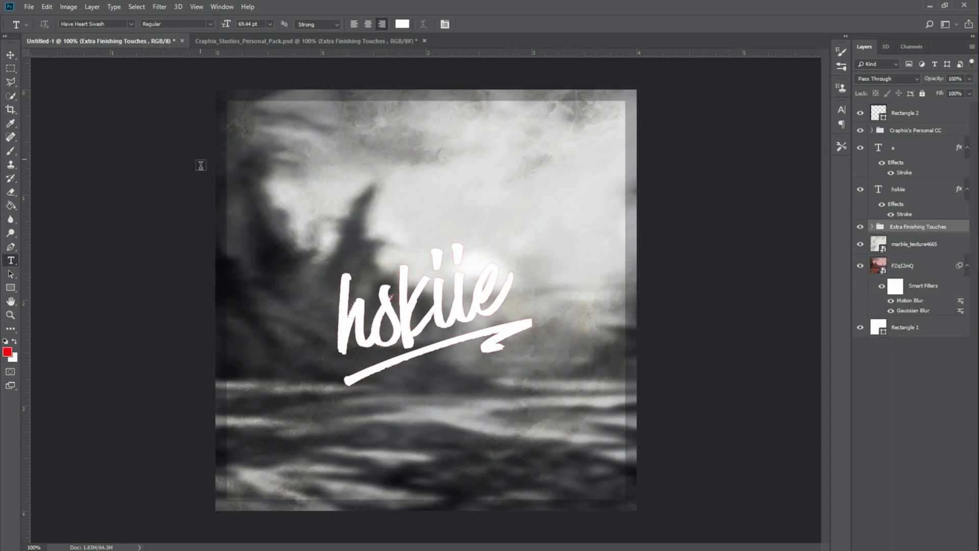
click(856, 370)
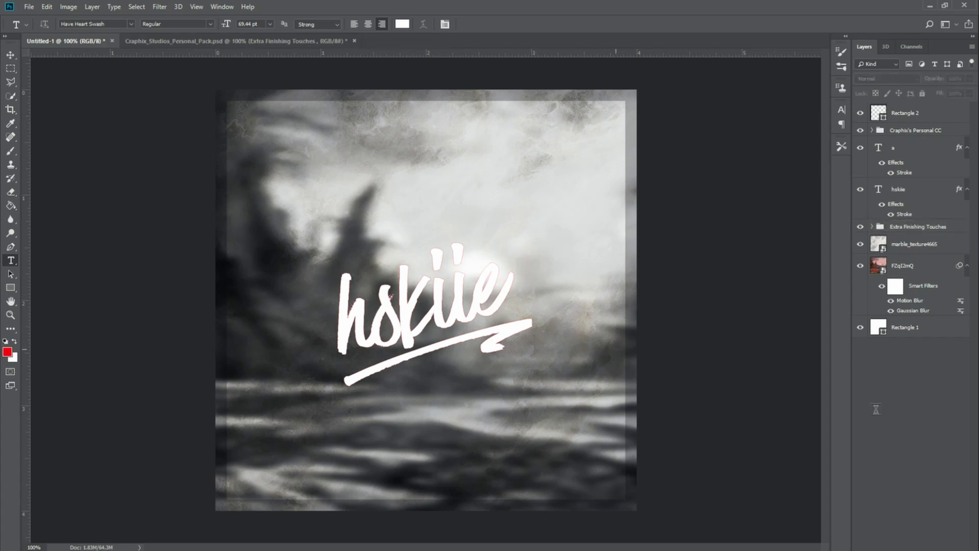
- Create a new layer above Rectangle 2 and brush soft red spots at the artwork's upper right, bottom, left edge and upper-left corner
key(ctrl+shift+alt+n)
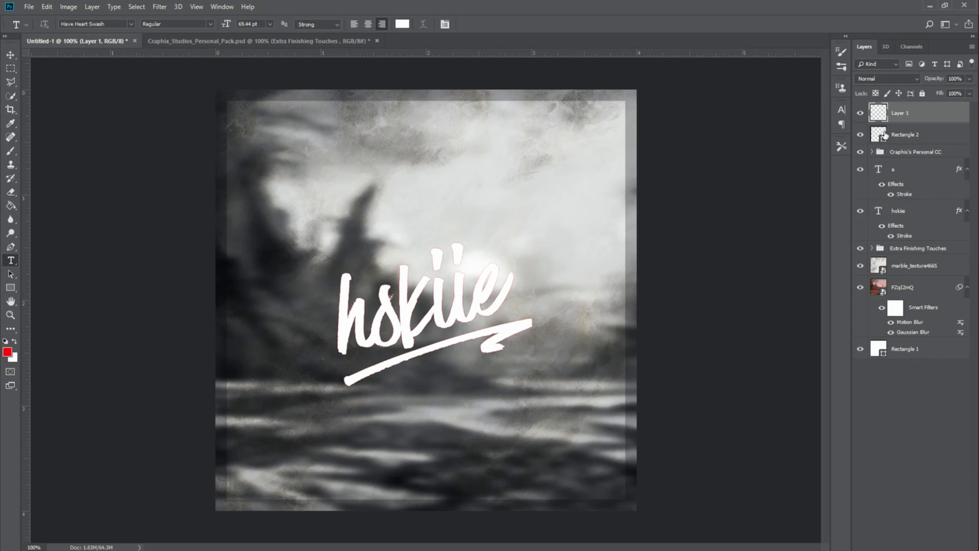
click(11, 152)
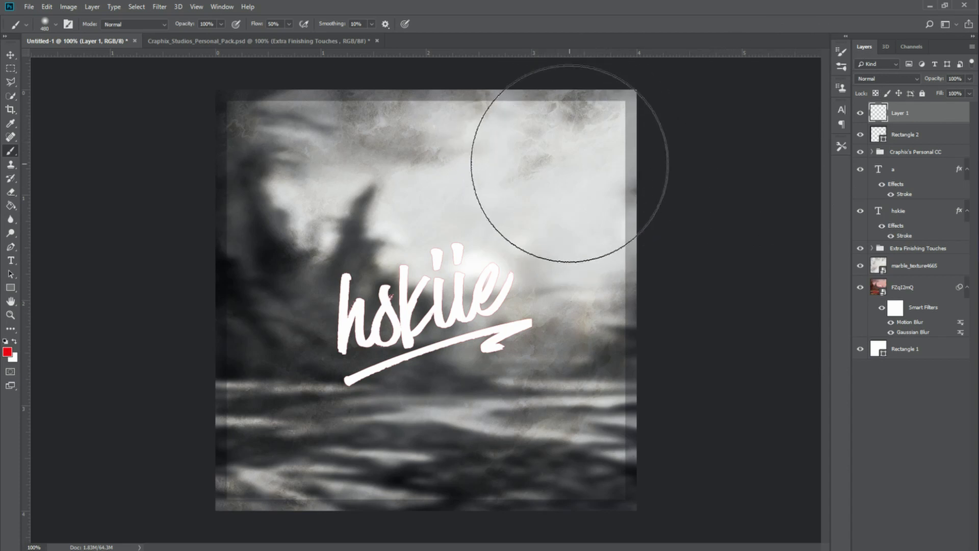
click(541, 188)
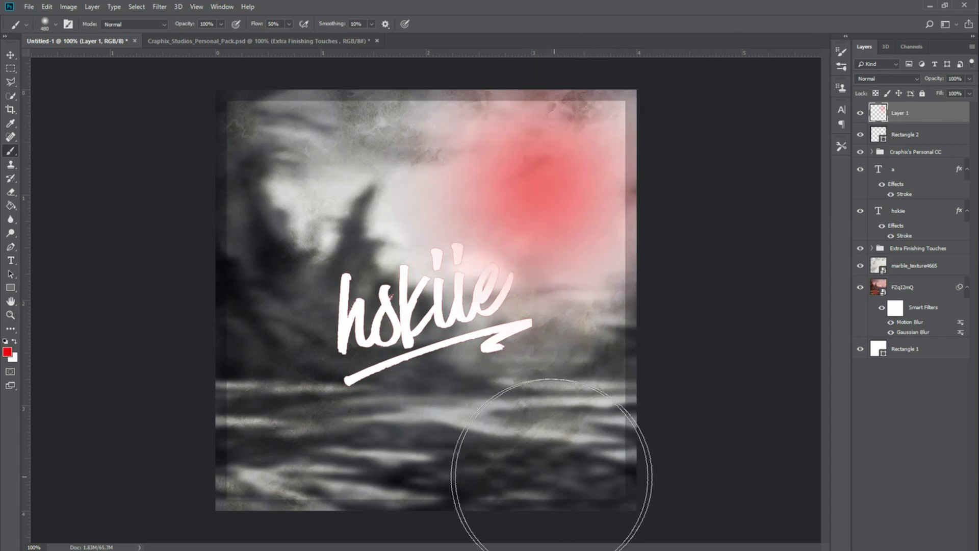
drag(479, 502, 427, 531)
click(153, 332)
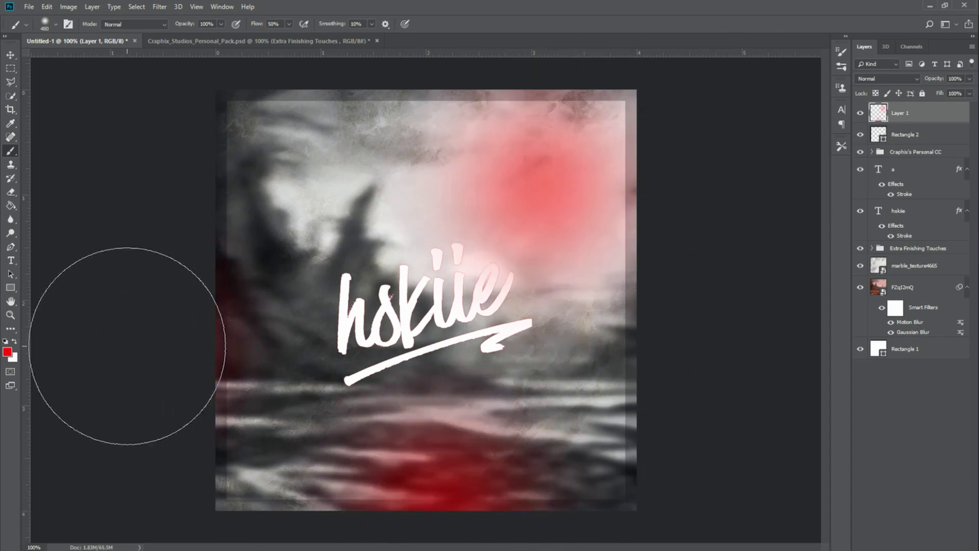
click(219, 121)
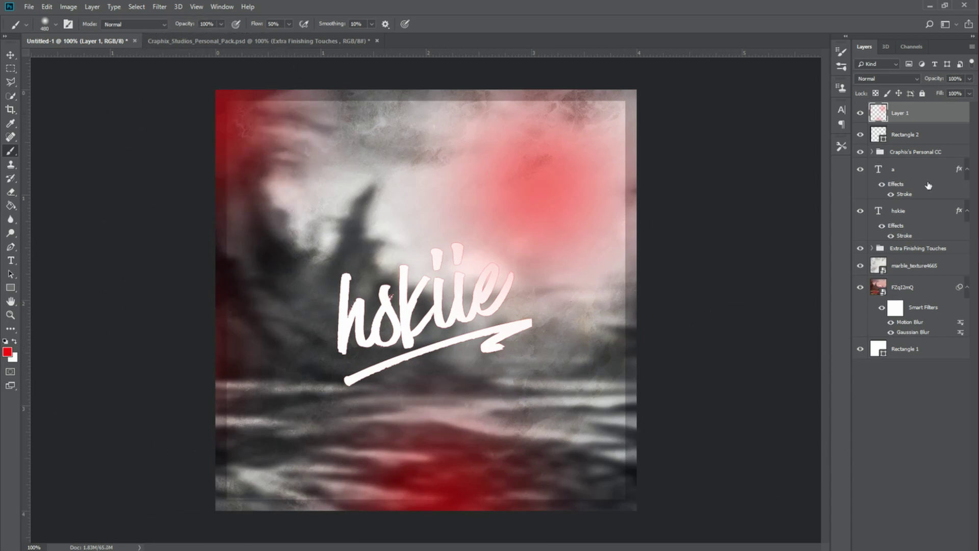
- Move Layer 1 beneath the Craphix's Personal CC group and set its opacity to 34%
drag(917, 113, 912, 162)
mouse_move(968, 80)
mouse_down()
mouse_move(963, 94)
mouse_move(938, 94)
mouse_up()
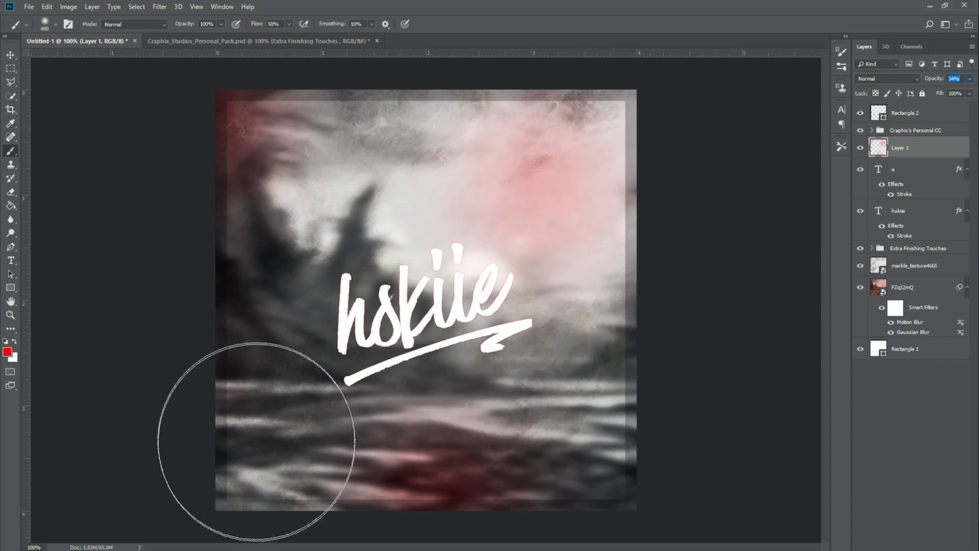
- Brush more soft red over the artwork's lower-left corner and the lettering, and set Layer 1's opacity to 27%
drag(255, 437, 234, 519)
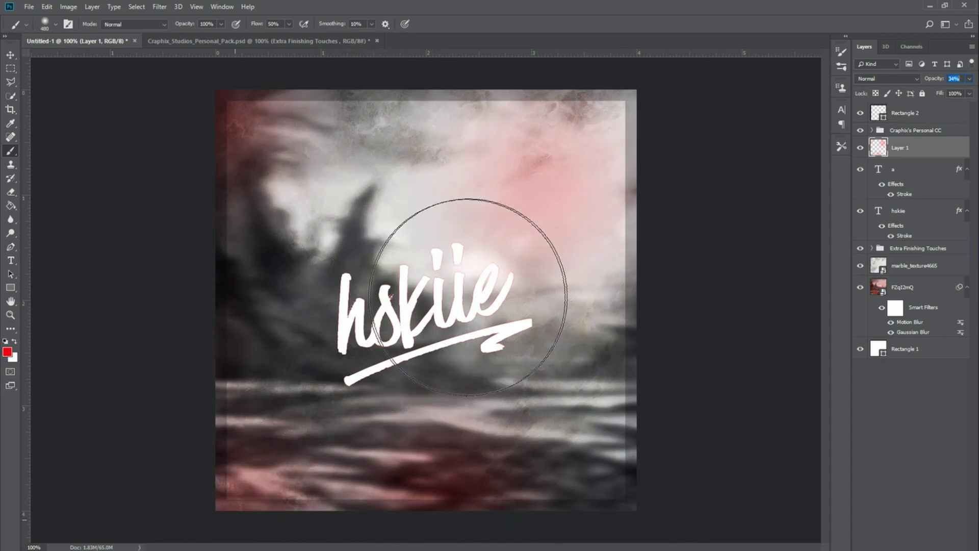
click(461, 295)
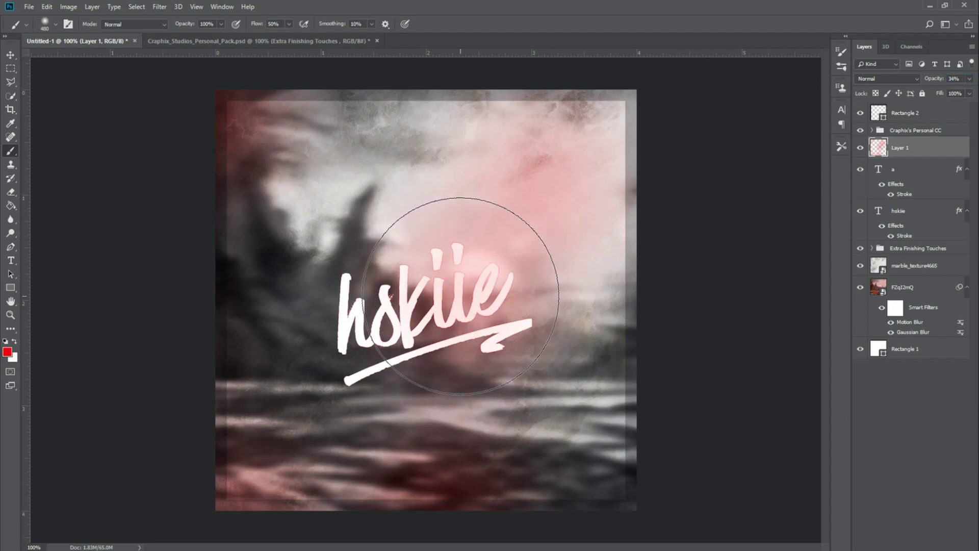
click(970, 80)
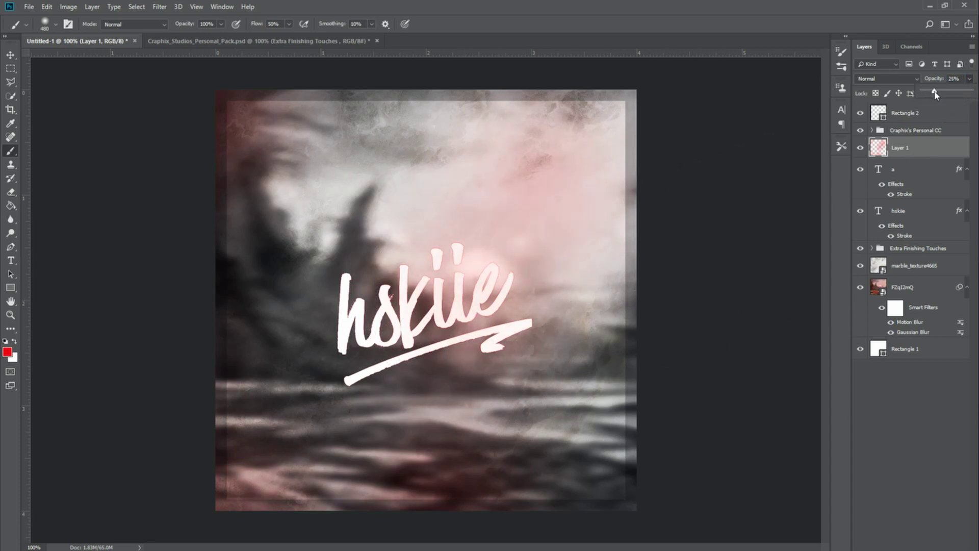
click(969, 79)
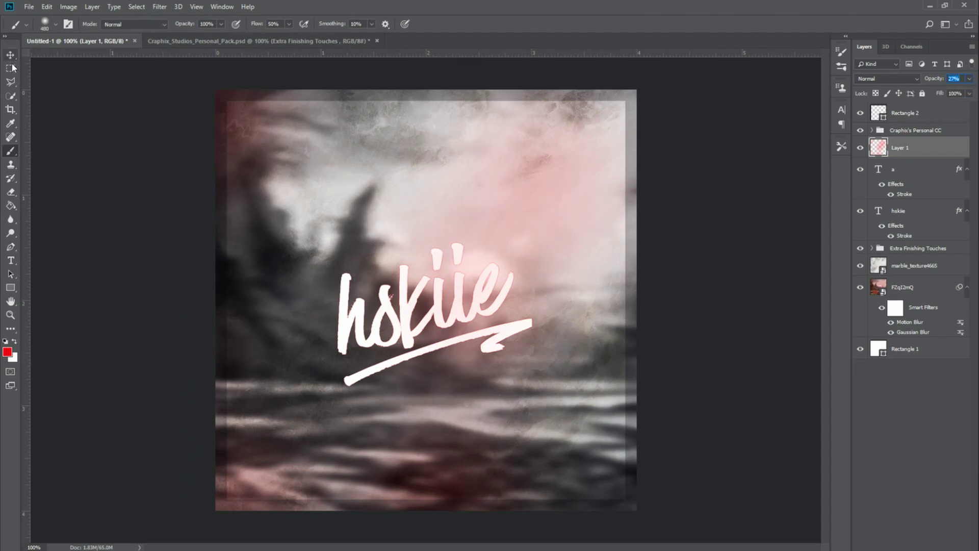
key(v)
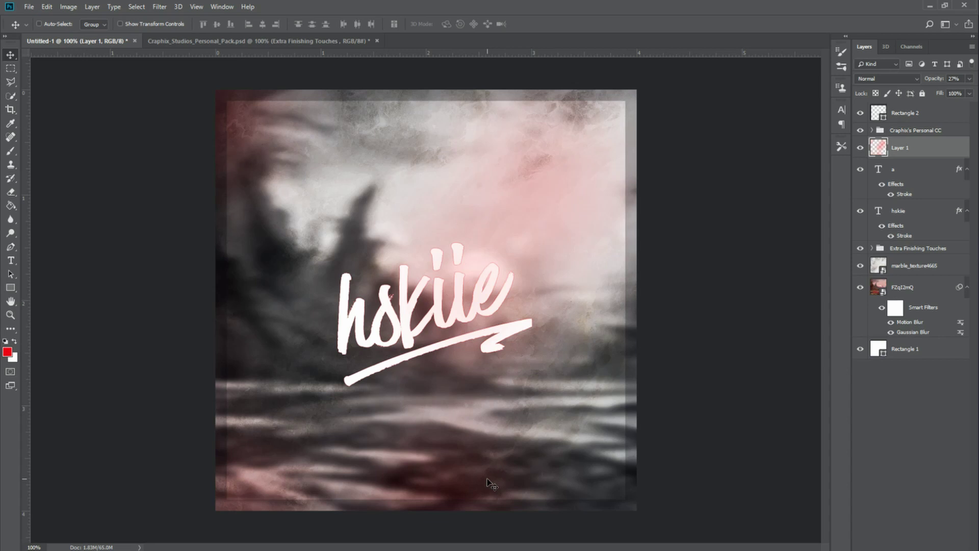
- Expand the Extra Finishing Touches group, show its Best Sparkles layer and move the sparkles to the artwork's lower-right area
click(879, 249)
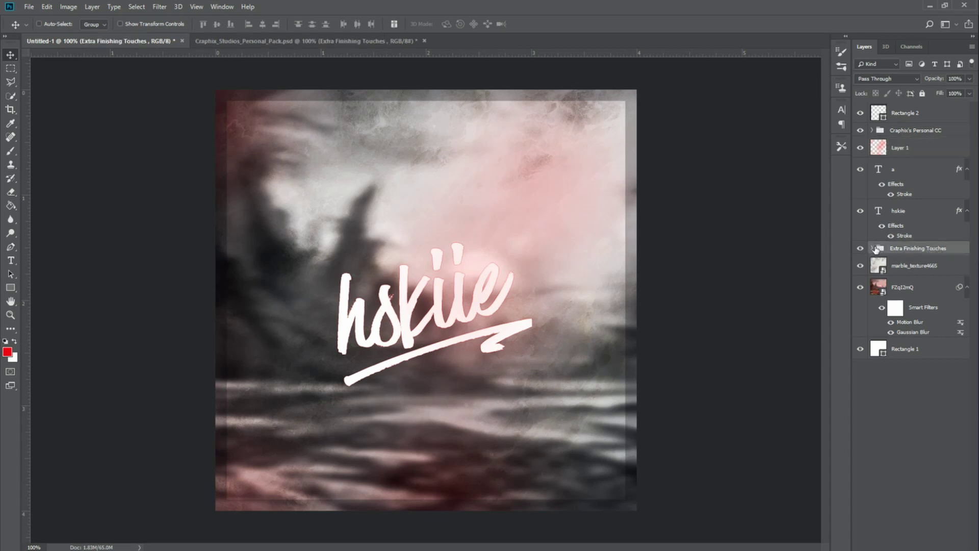
click(873, 249)
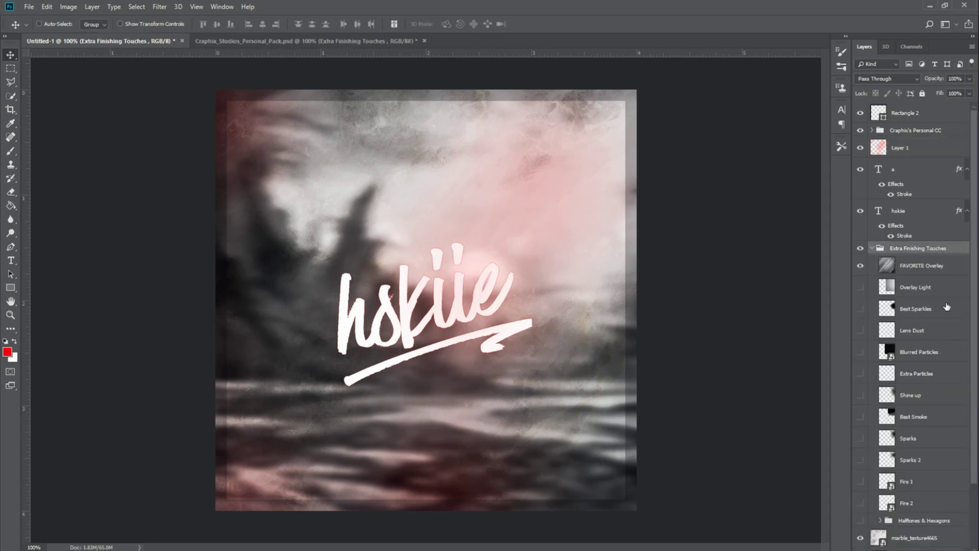
scroll(947, 307, down, 2)
click(914, 265)
click(861, 266)
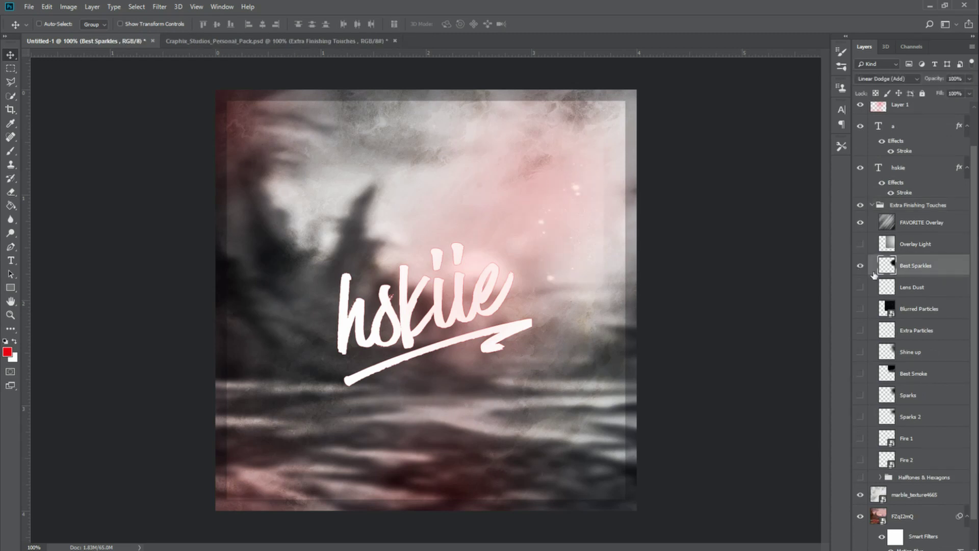
mouse_move(644, 258)
mouse_down()
mouse_move(462, 440)
mouse_move(482, 465)
mouse_move(463, 472)
mouse_up()
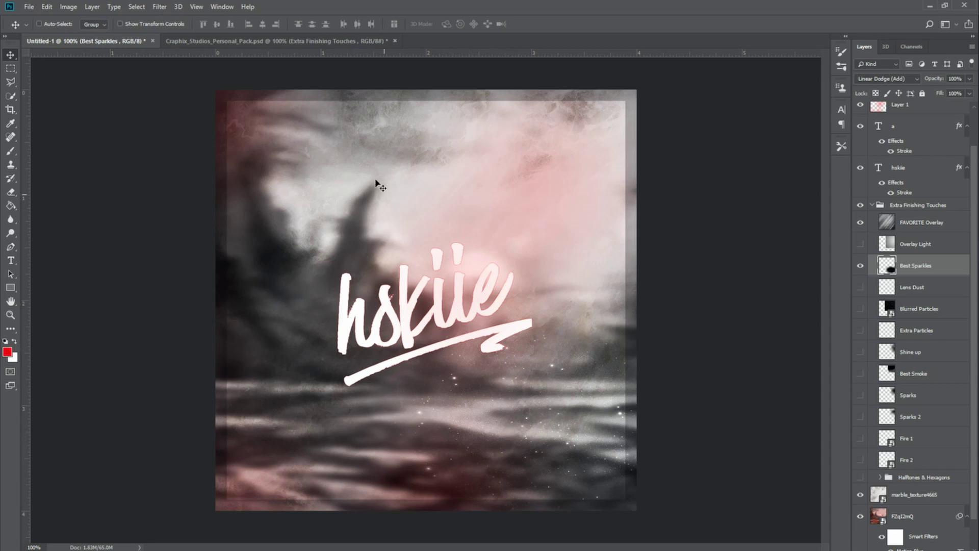
click(160, 7)
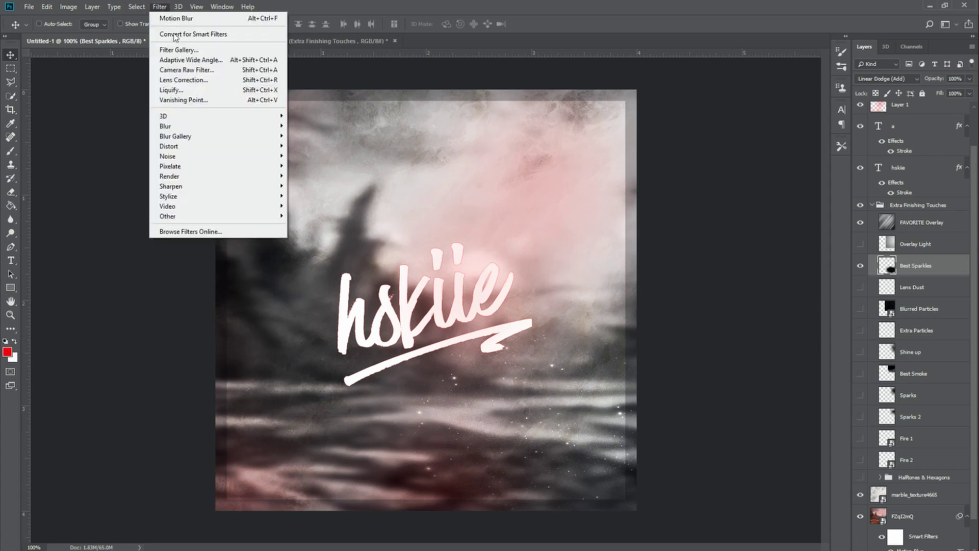
mouse_move(174, 127)
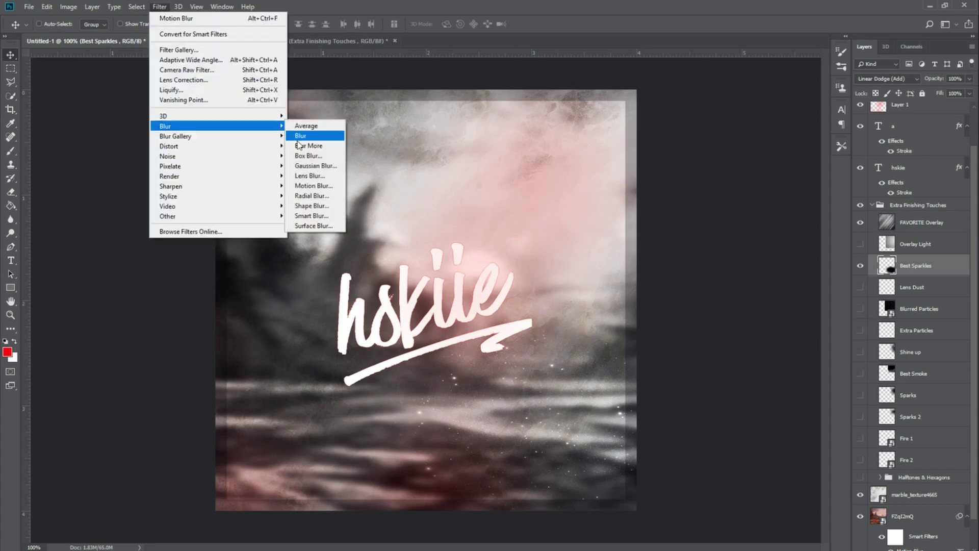
click(313, 186)
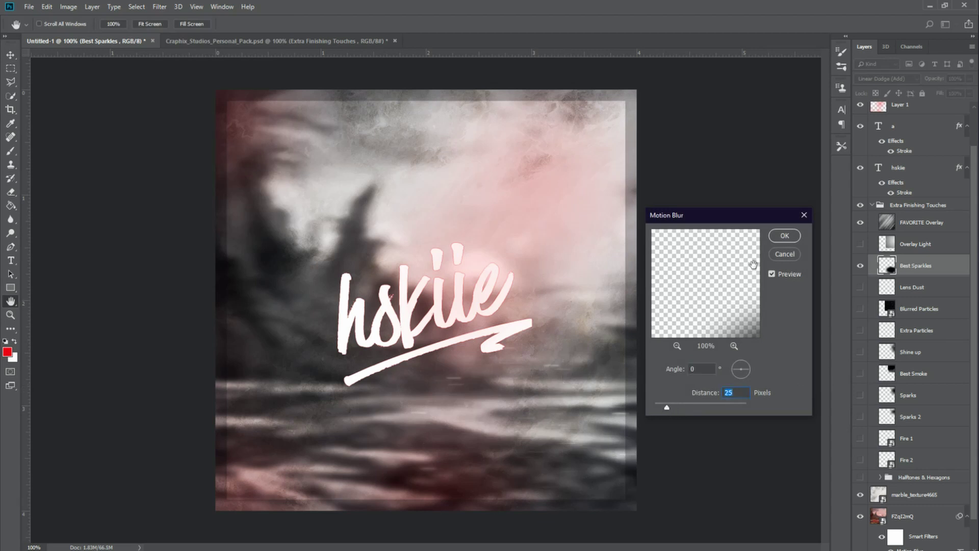
click(784, 254)
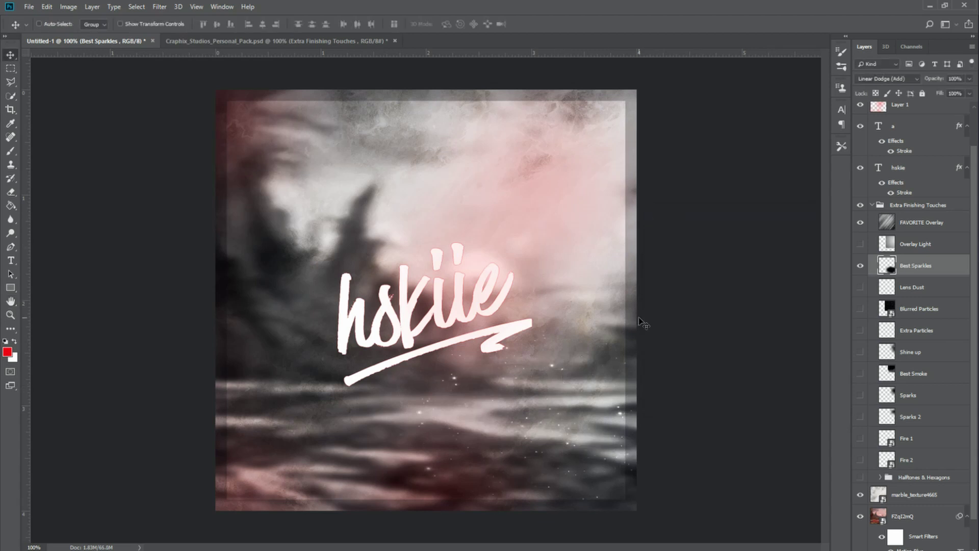
- Apply a Motion Blur of 30 pixels at 0° to Best Sparkles and move a duplicate of it to the artwork's upper-left area
click(160, 7)
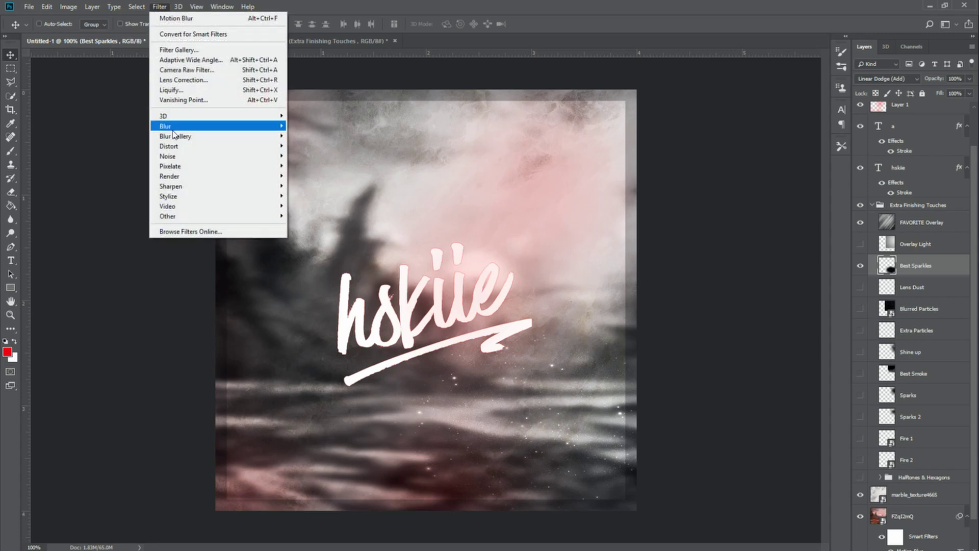
mouse_move(219, 126)
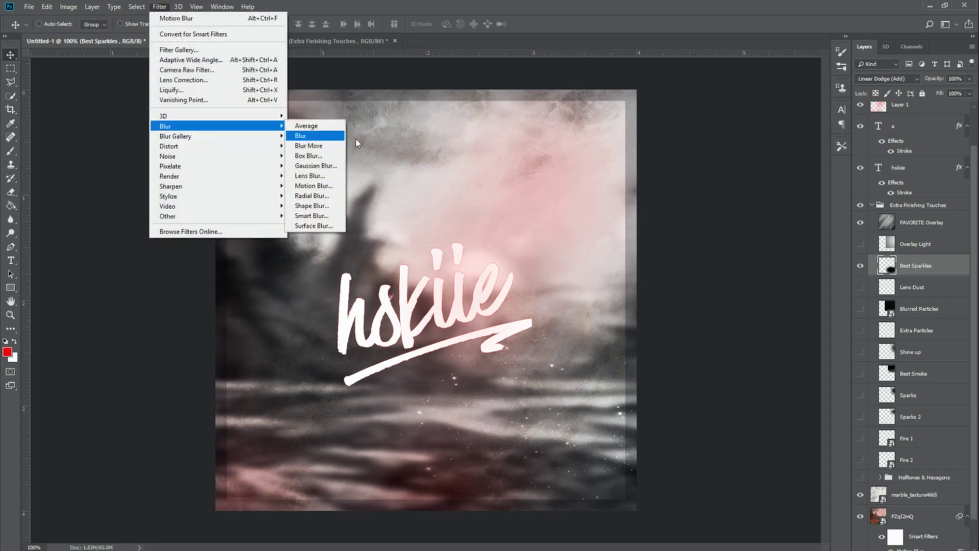
click(312, 186)
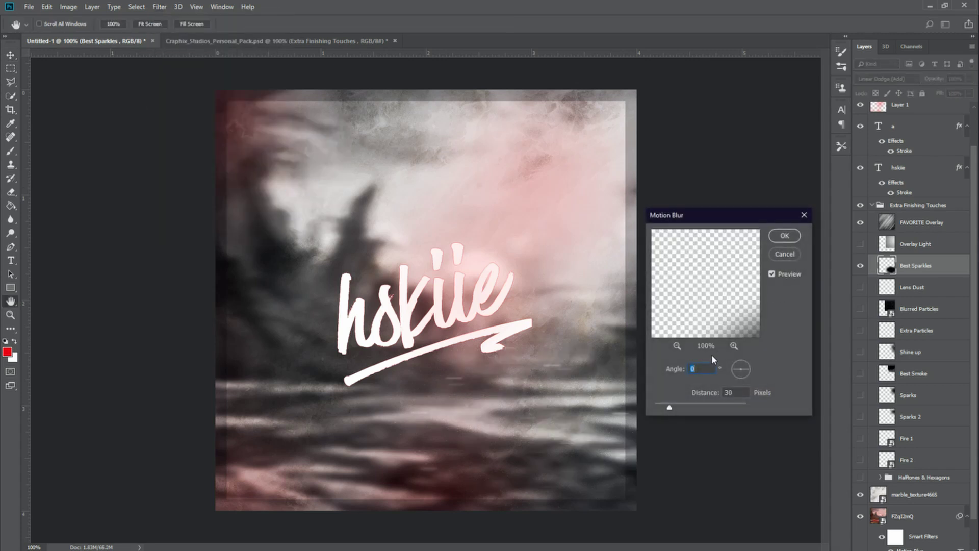
click(785, 236)
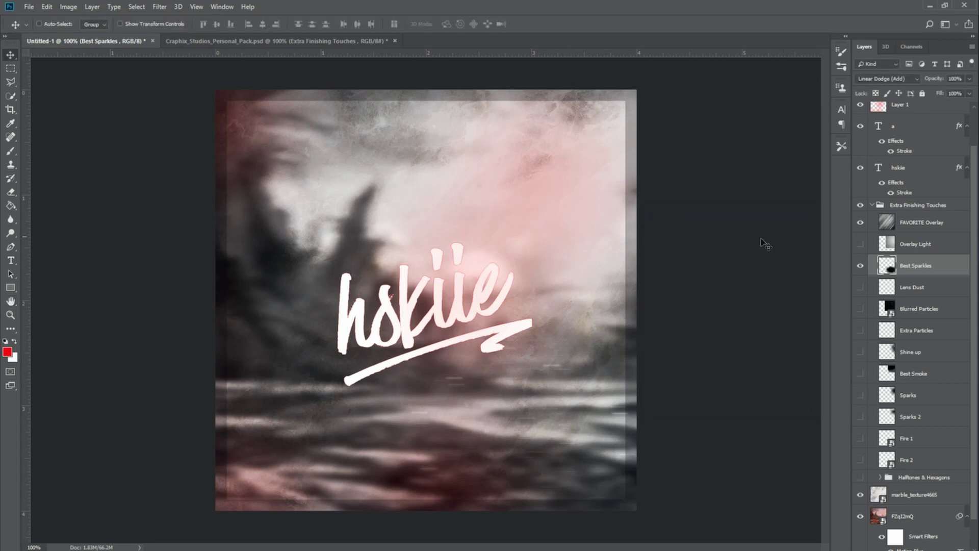
key(ctrl+j)
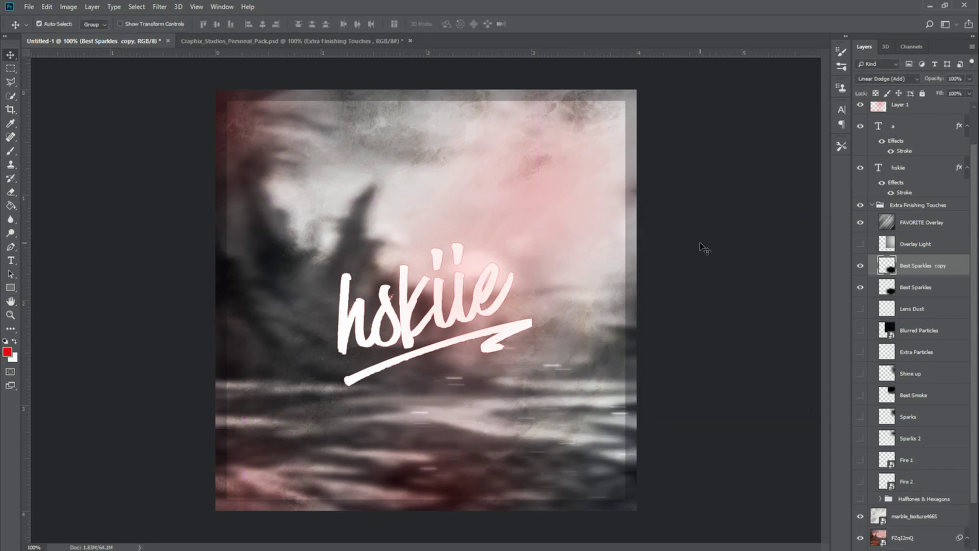
drag(513, 301, 415, 175)
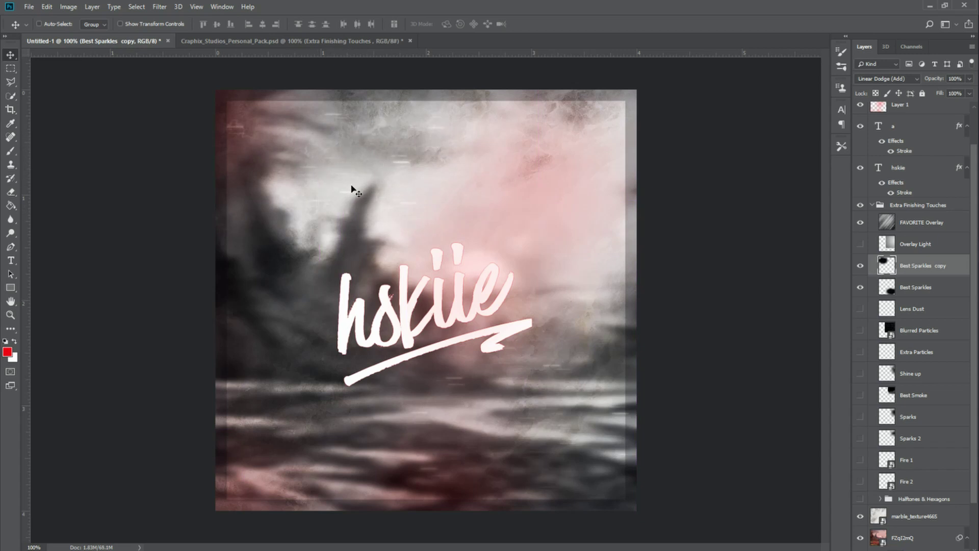
- Show the Lens Dust layer, try it over the artwork's lower-left area and undo the move
click(913, 309)
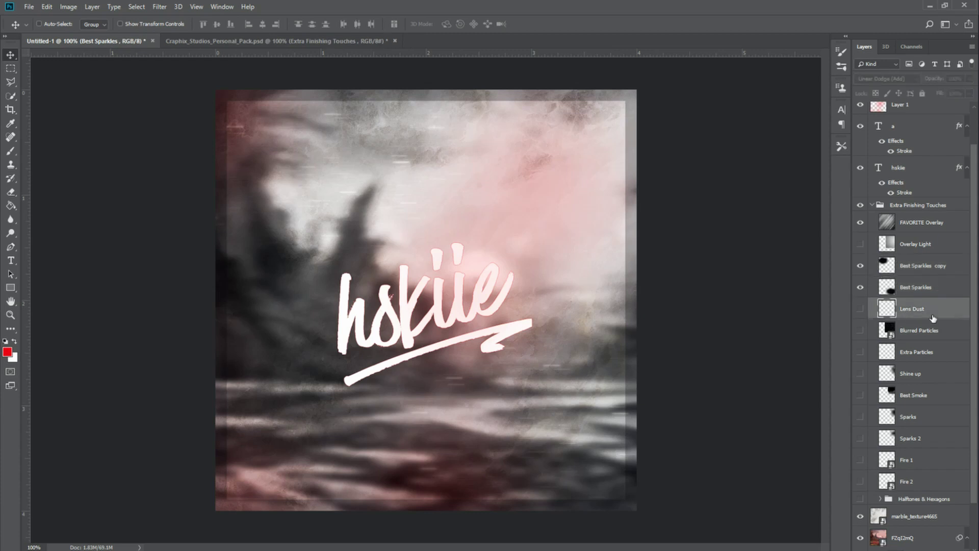
click(861, 309)
drag(602, 292, 56, 535)
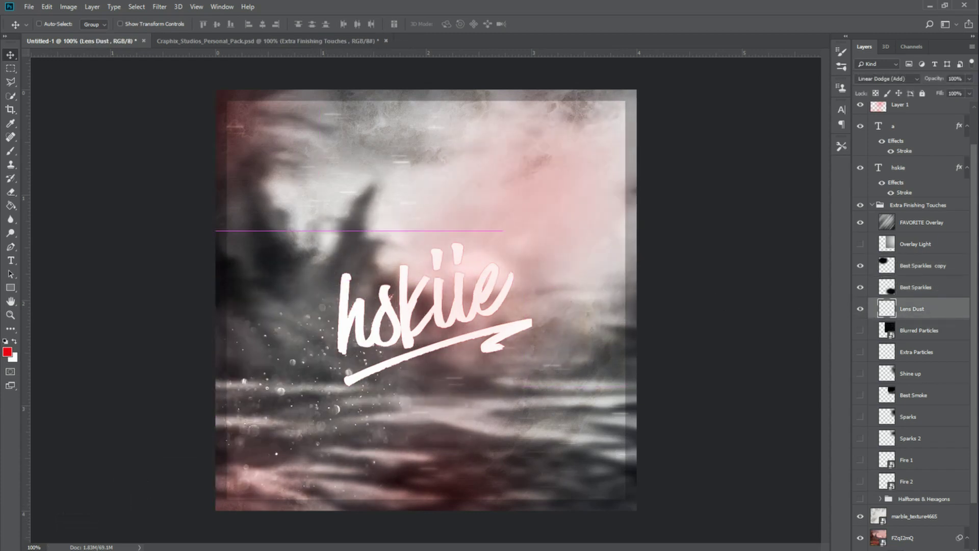
key(ctrl+z)
- Apply a Motion Blur of 30 pixels at 0° to the Lens Dust layer and move it to the artwork's lower-left area
click(158, 9)
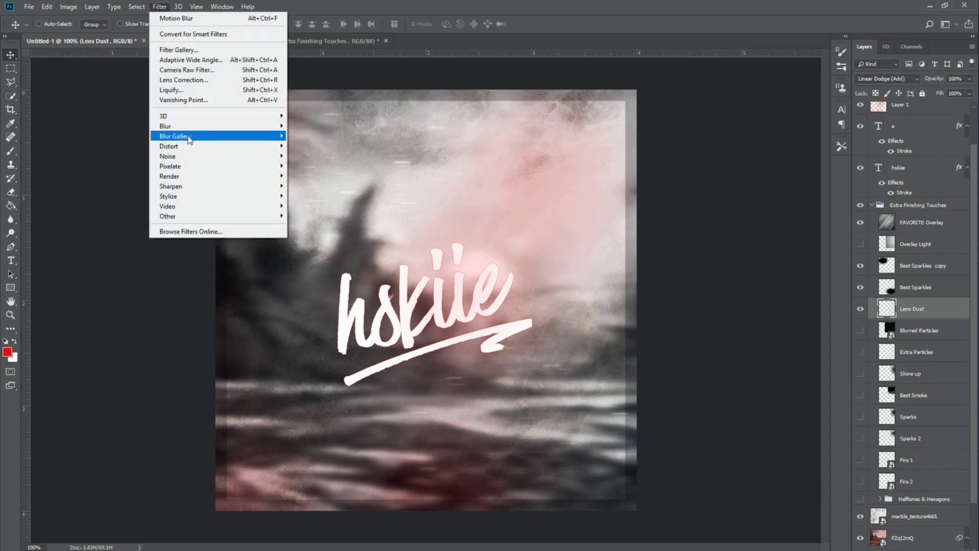
click(320, 185)
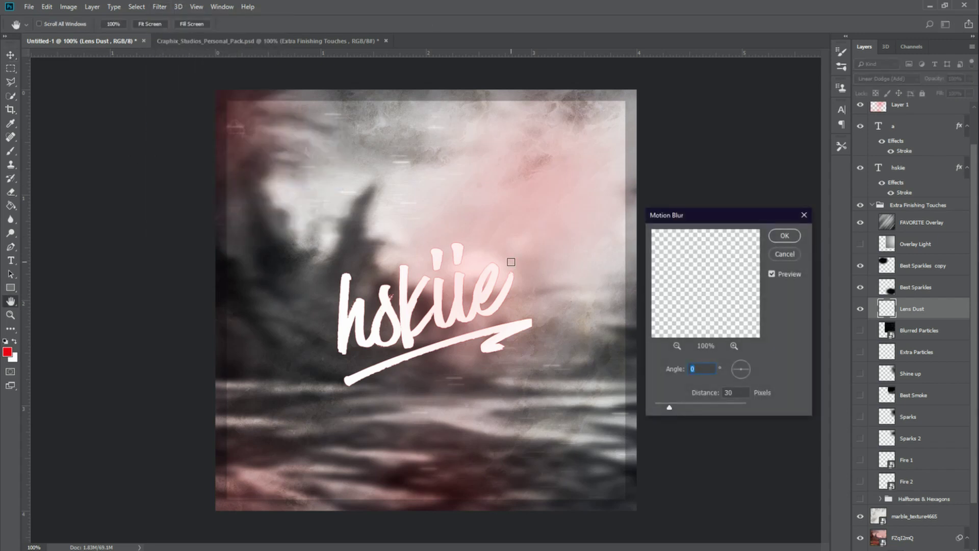
click(785, 236)
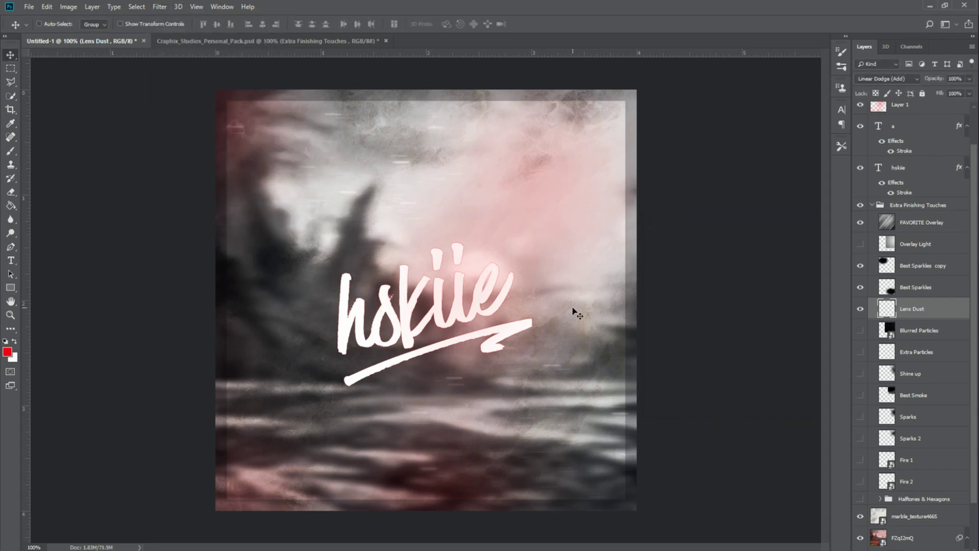
drag(575, 310, 326, 439)
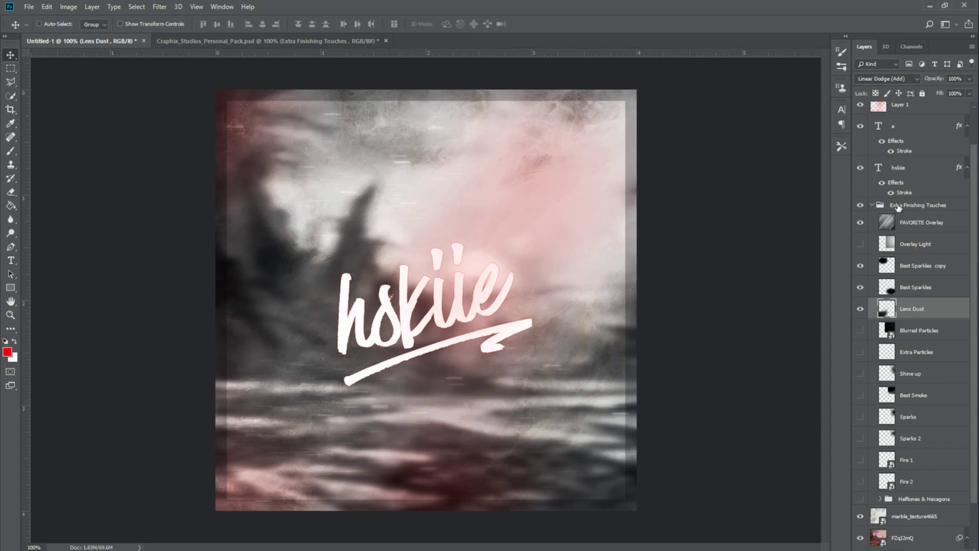
- Collapse the Extra Finishing Touches group and deselect all layers
scroll(916, 374, up, 2)
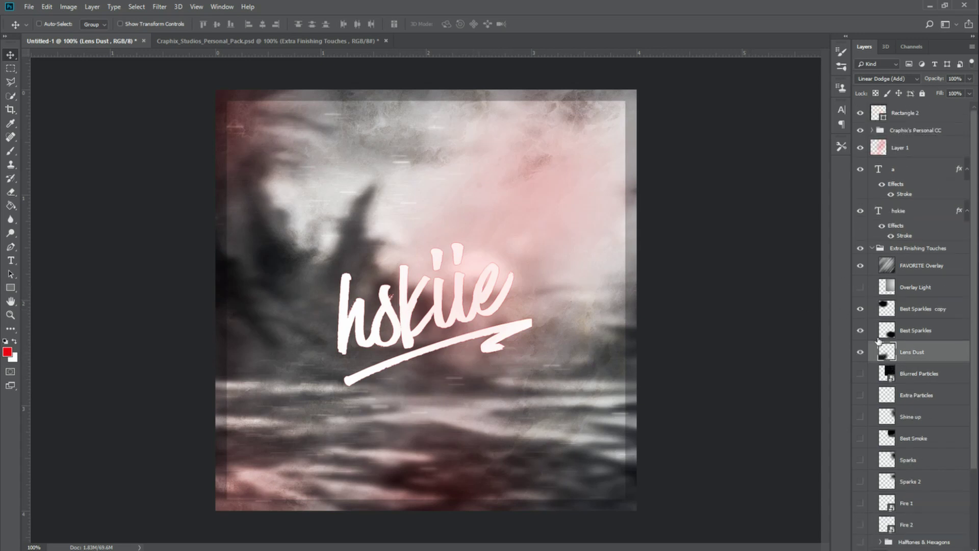
click(872, 249)
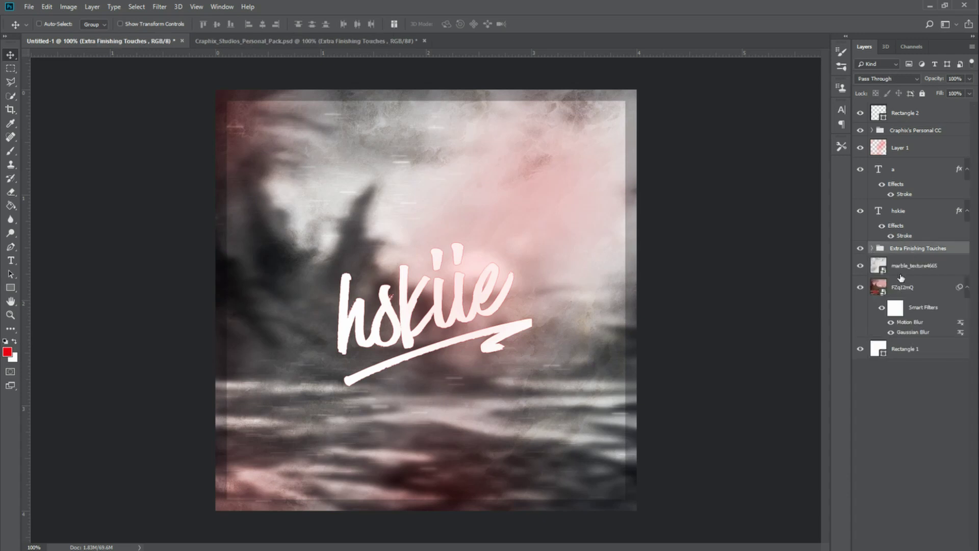
click(903, 119)
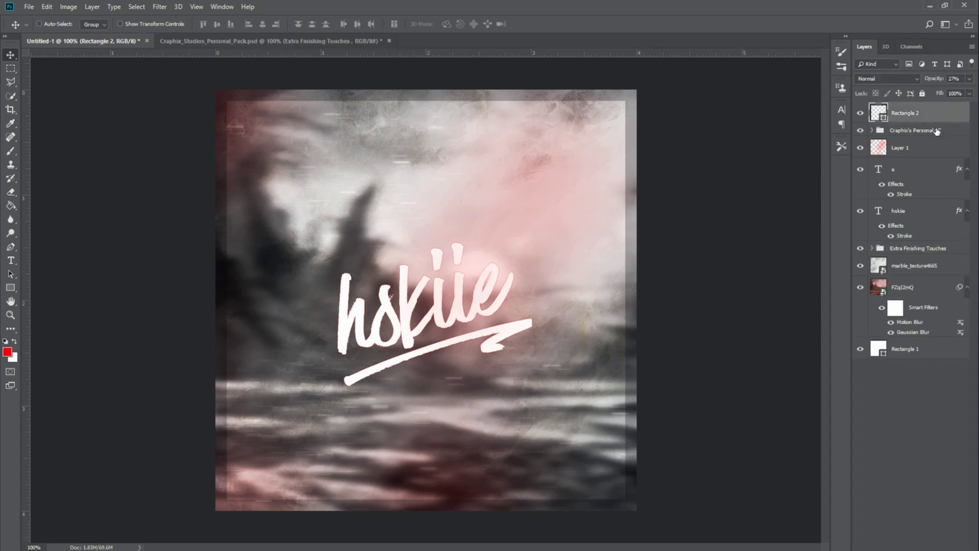
click(897, 424)
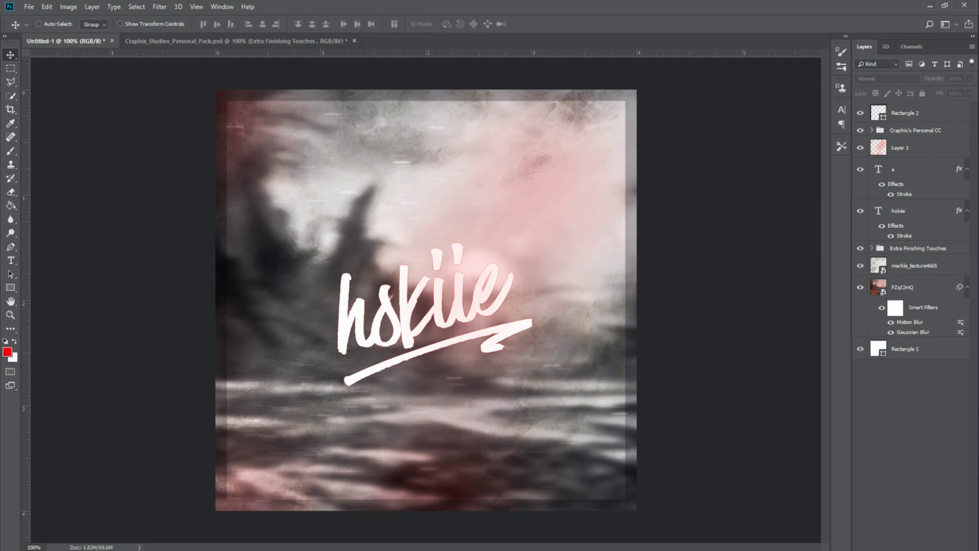
- Create a new layer above Rectangle 2 and brush soft white highlights over the artwork's upper edge and lower corners
key(ctrl+shift+alt+n)
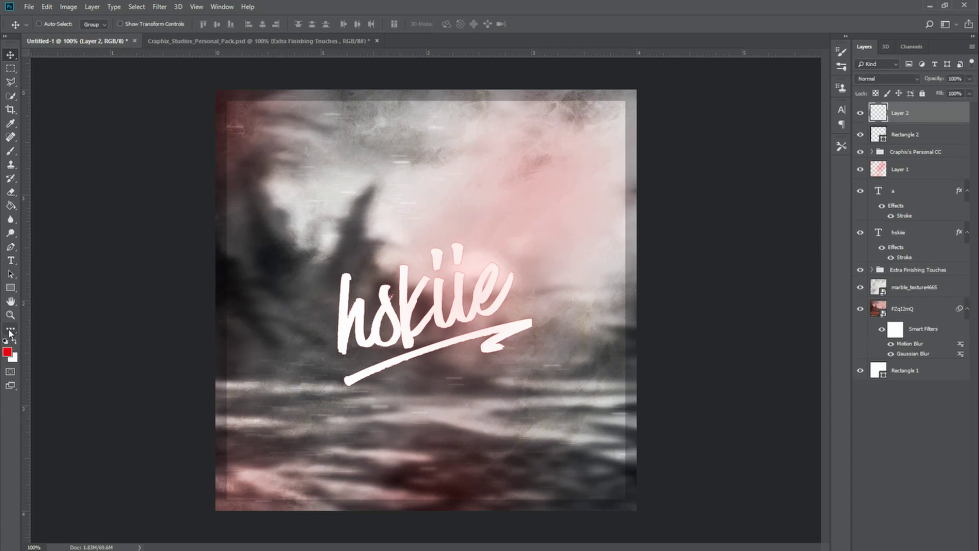
click(10, 151)
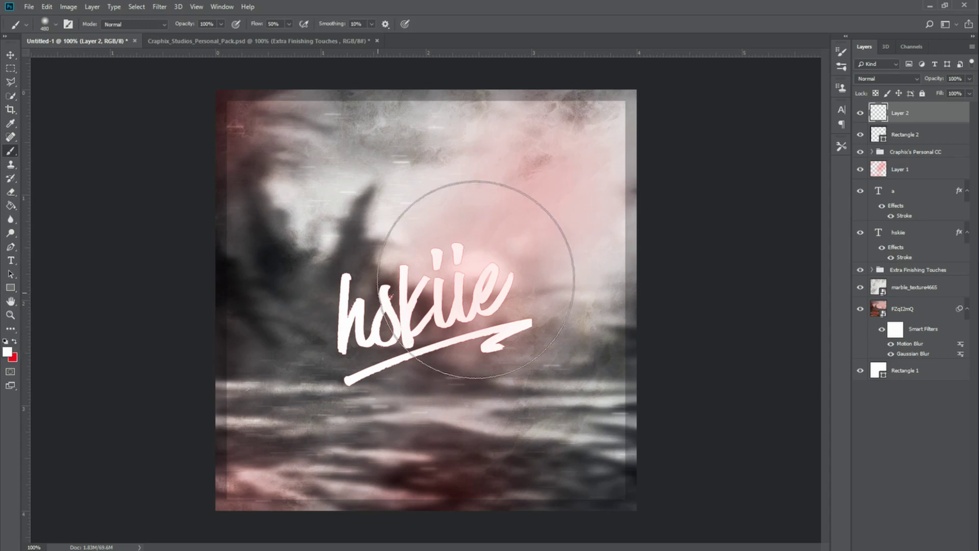
mouse_move(408, 81)
mouse_down()
mouse_move(481, 76)
mouse_move(393, 87)
mouse_move(346, 71)
mouse_up()
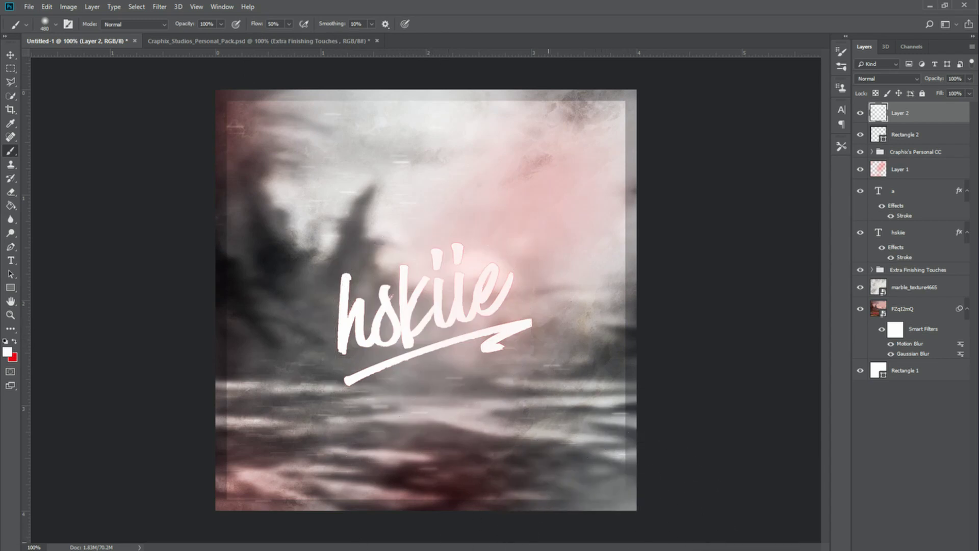
drag(219, 525, 207, 531)
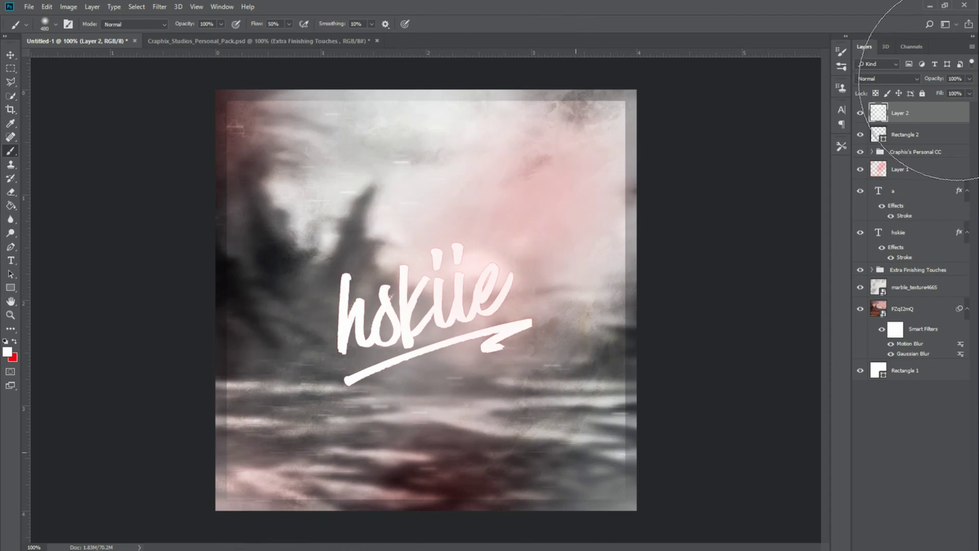
- Set the white highlight layer's opacity to 46% and place it directly below Rectangle 2
click(962, 81)
click(969, 79)
drag(970, 89, 946, 95)
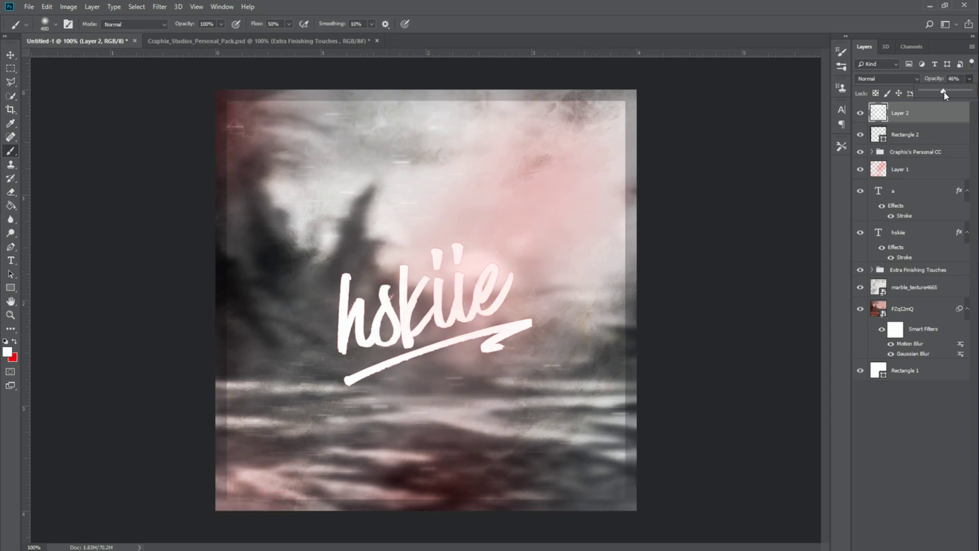
click(969, 79)
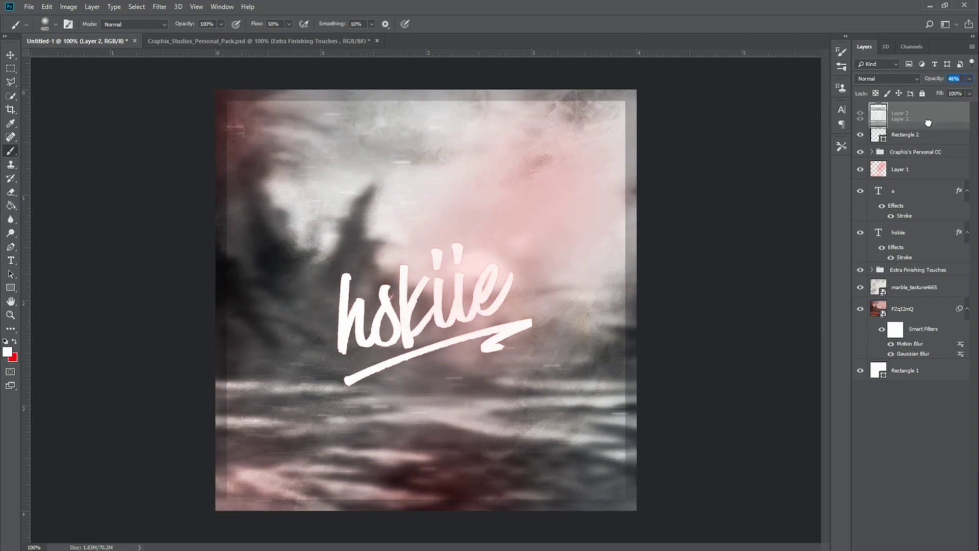
drag(932, 122, 921, 147)
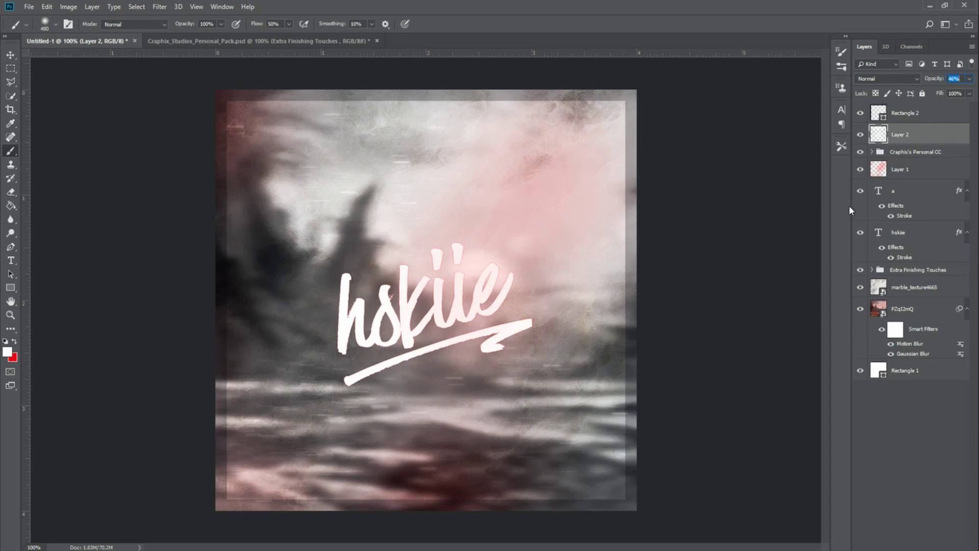
- Add a black Multiply drop shadow to the swash layer with 41% opacity, 22 px distance and 13 px size
double_click(905, 192)
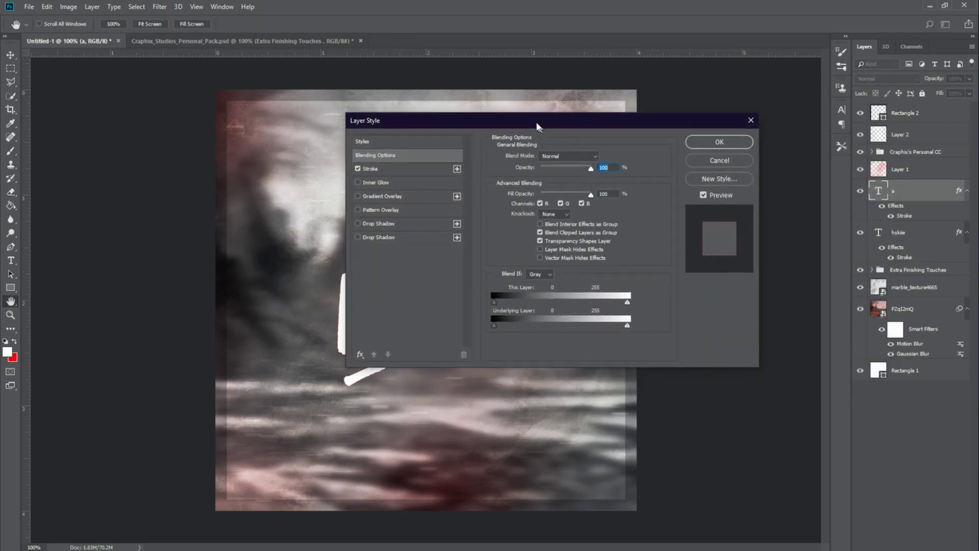
drag(537, 126, 706, 69)
click(301, 239)
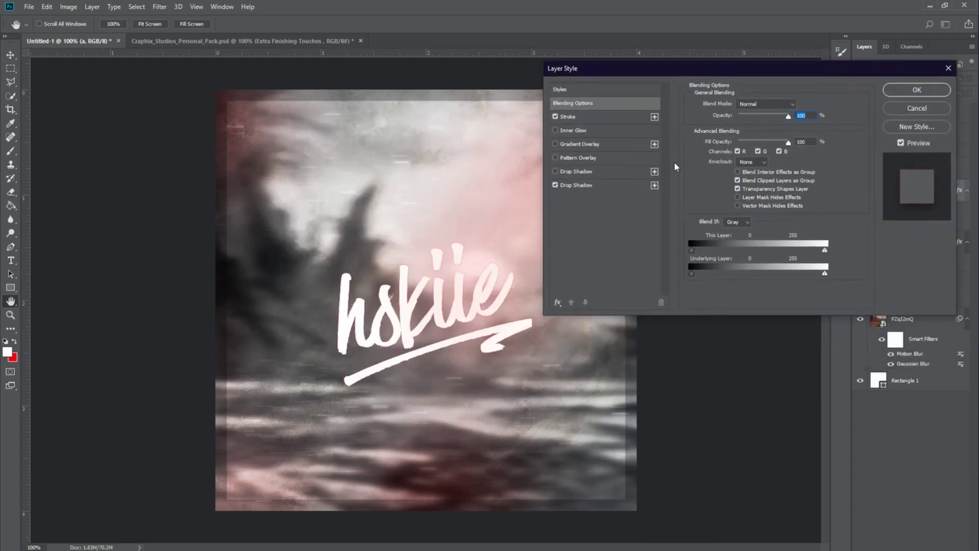
click(577, 185)
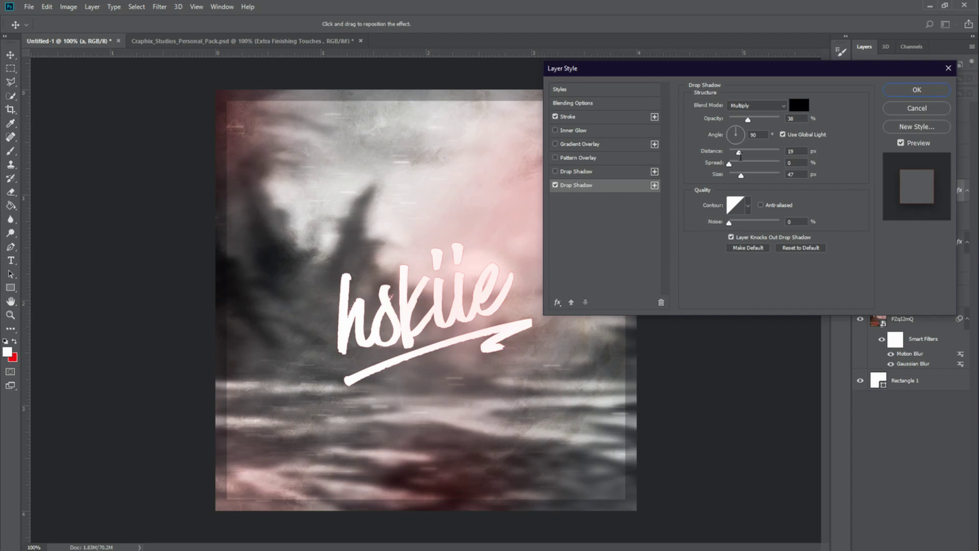
mouse_move(737, 154)
mouse_down()
mouse_move(770, 155)
mouse_move(746, 162)
mouse_move(773, 164)
mouse_move(742, 168)
mouse_up()
drag(755, 121, 749, 122)
mouse_move(741, 175)
mouse_down()
mouse_move(734, 182)
mouse_move(742, 157)
mouse_up()
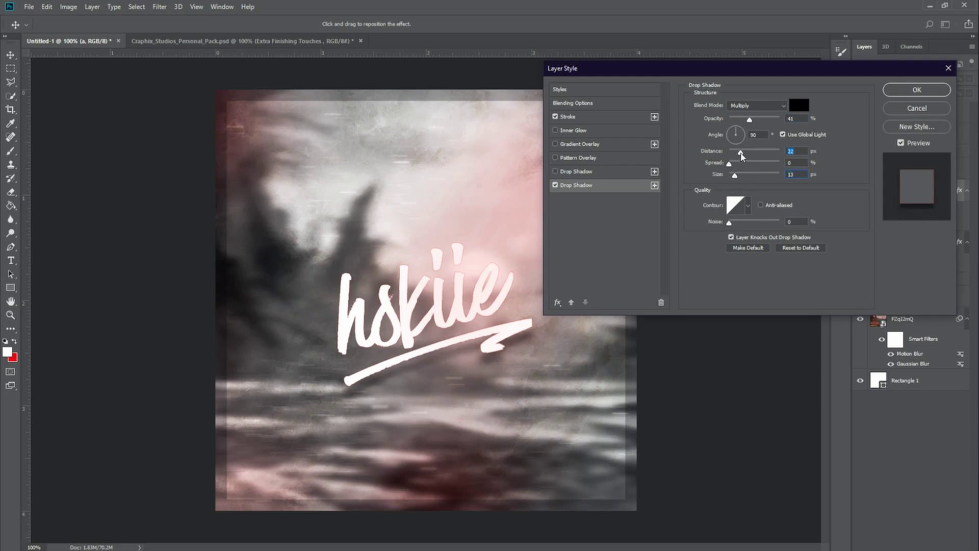
click(910, 92)
- Copy the swash's layer style onto the hskiie text layer
right_click(908, 195)
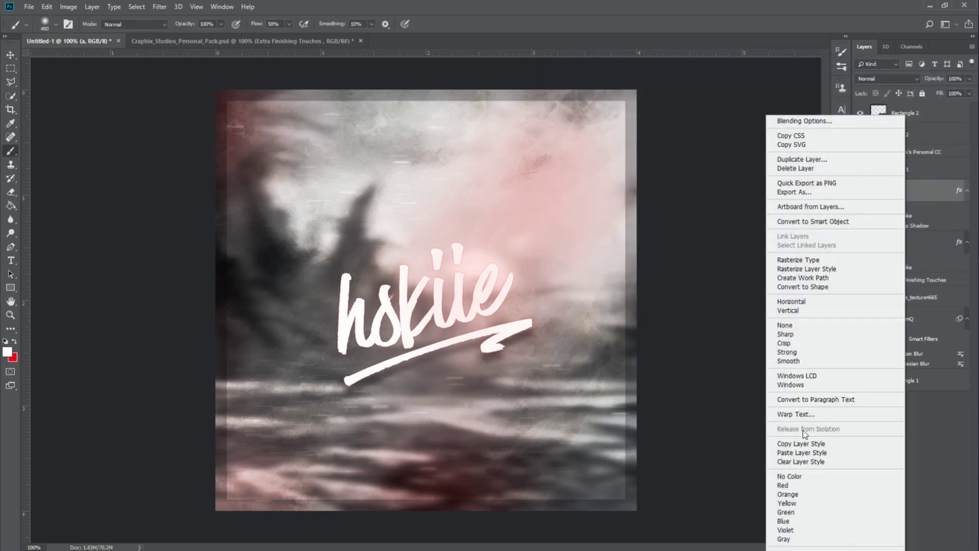
click(816, 443)
right_click(902, 247)
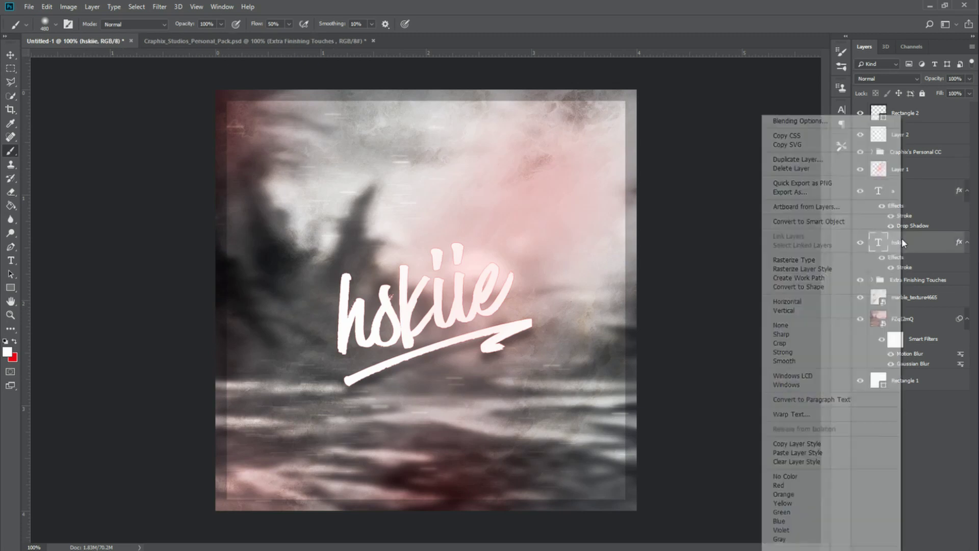
click(807, 453)
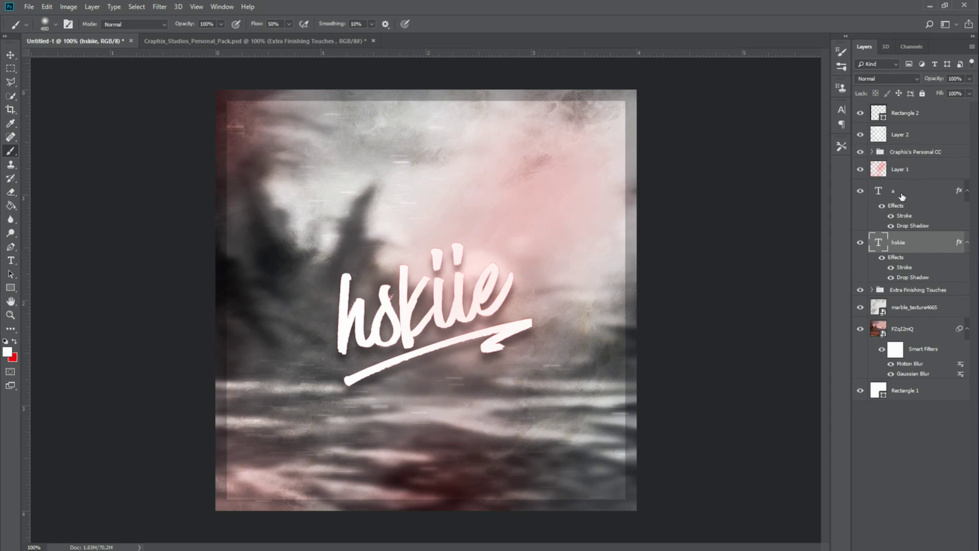
click(916, 134)
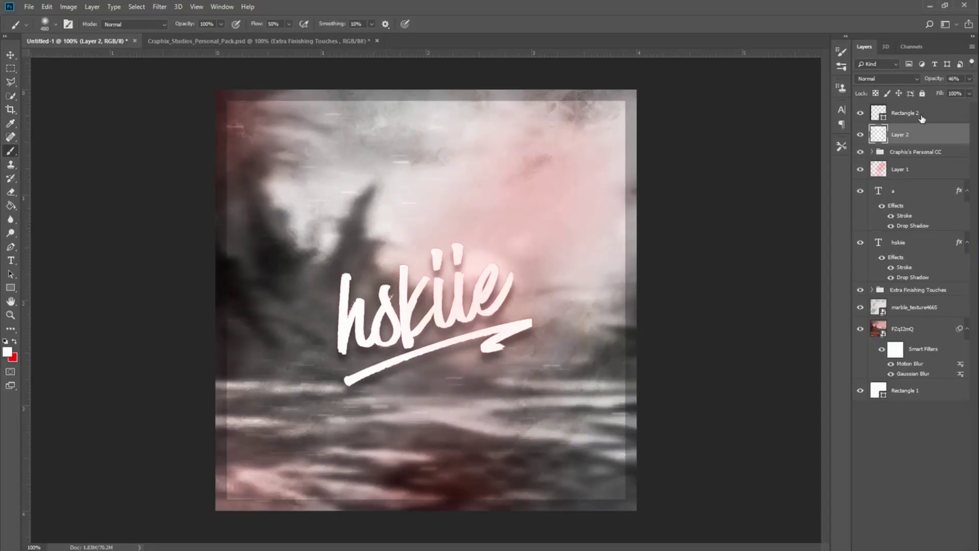
click(916, 151)
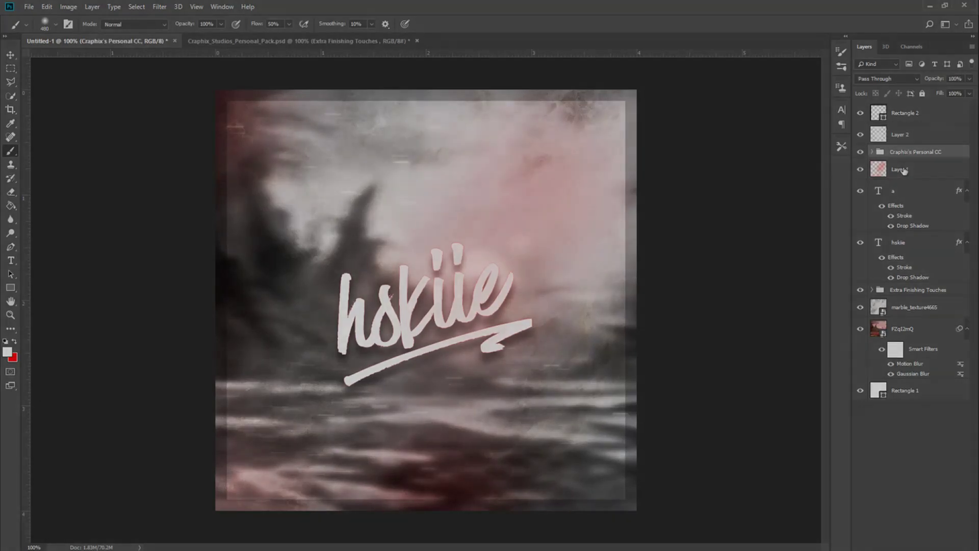